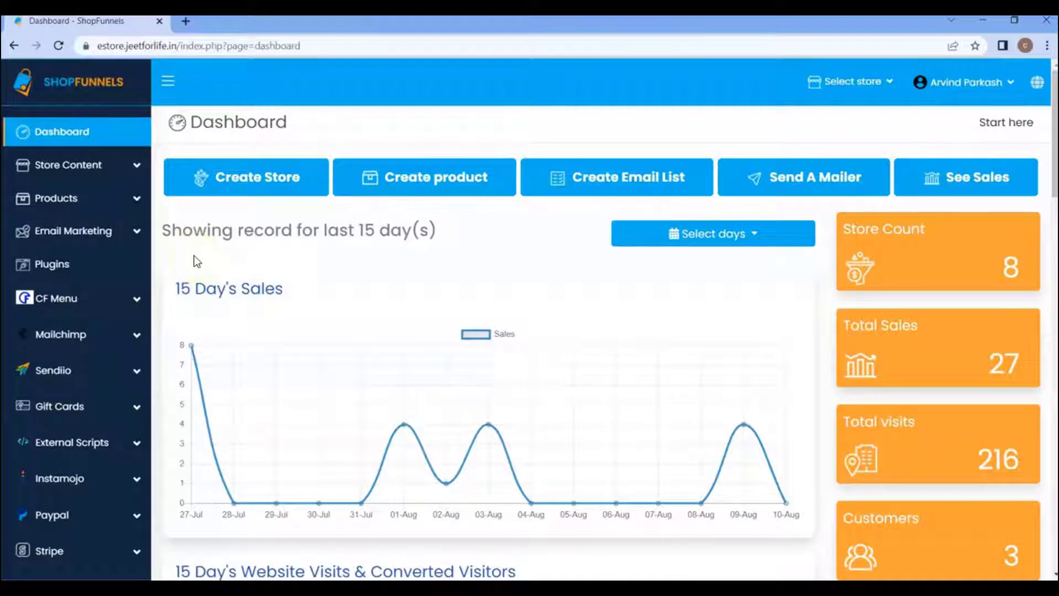
Open the product collections of the nimble store.
click(66, 210)
click(79, 267)
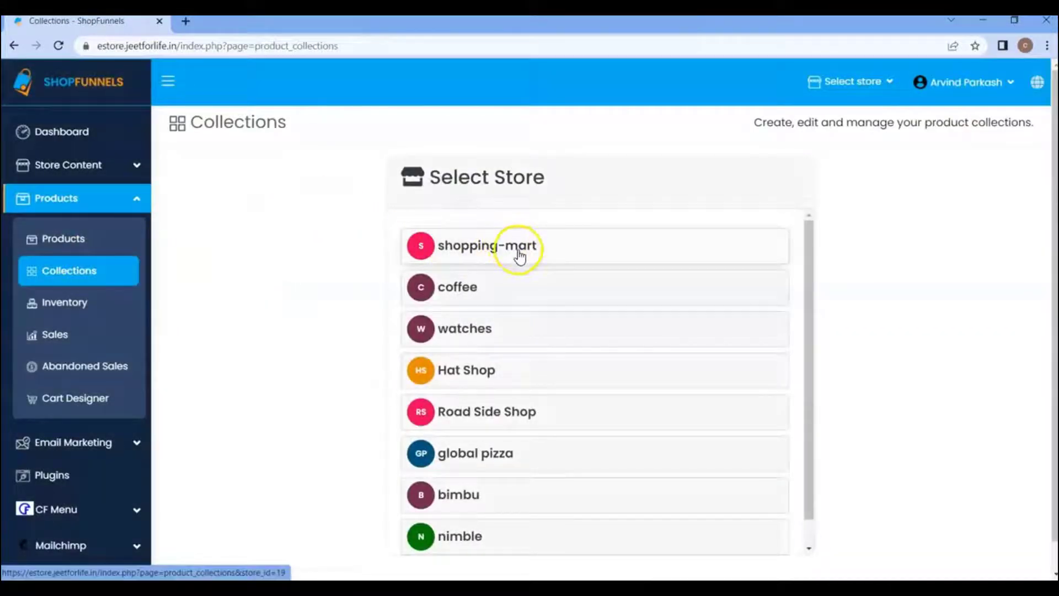
scroll(563, 348, down, 1)
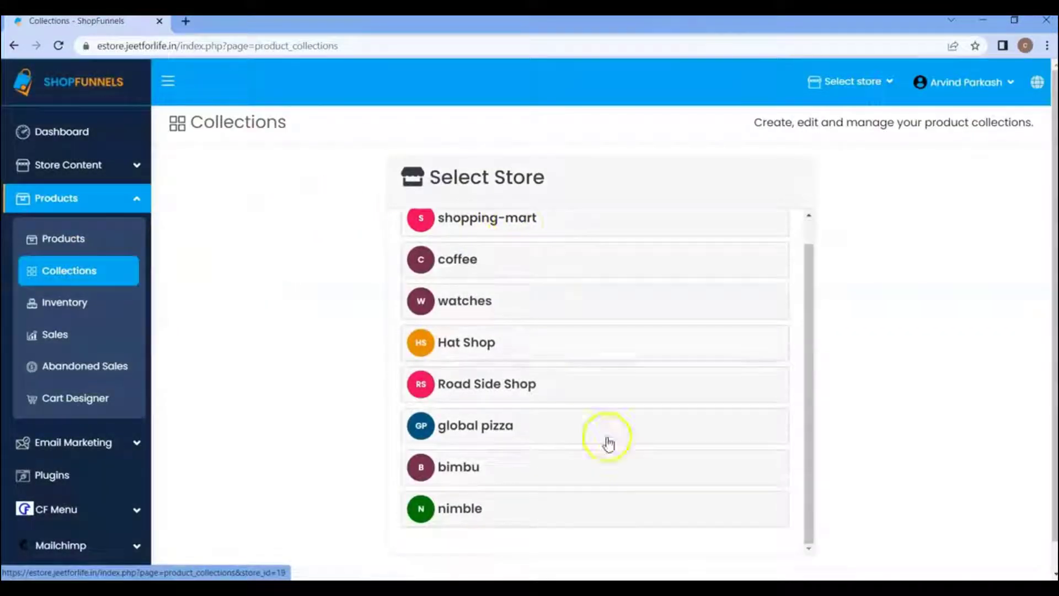
click(462, 517)
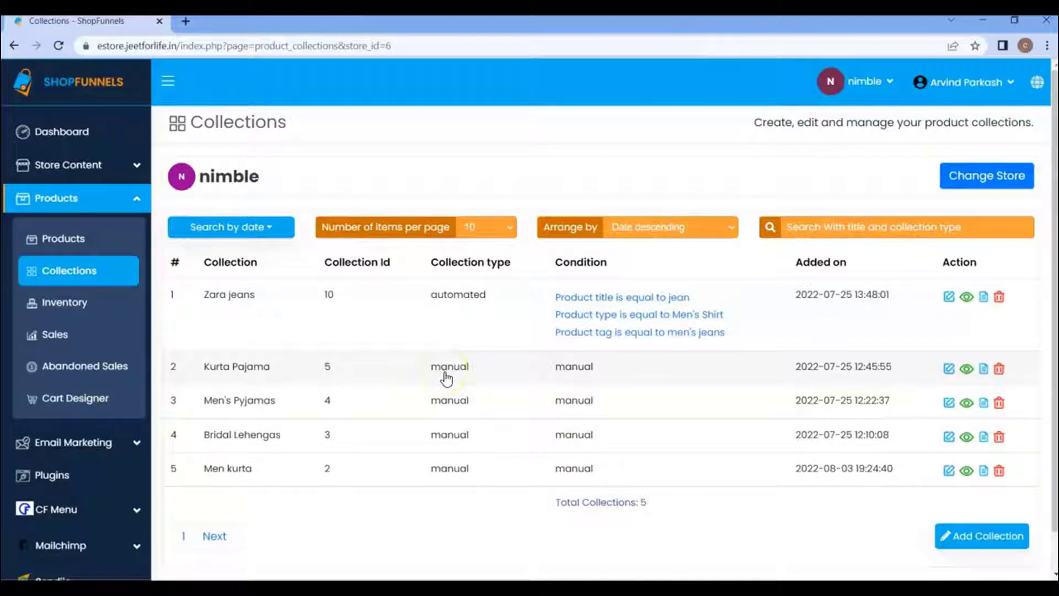
Start a new collection titled "Men's Collection" and assign it the "collection" page.
scroll(607, 416, down, 1)
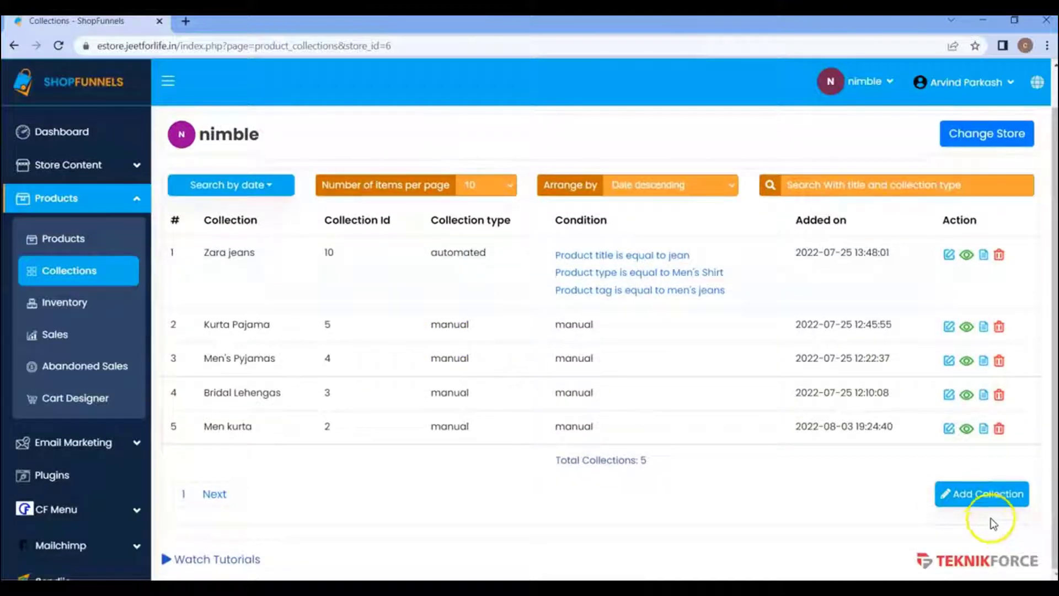
click(986, 500)
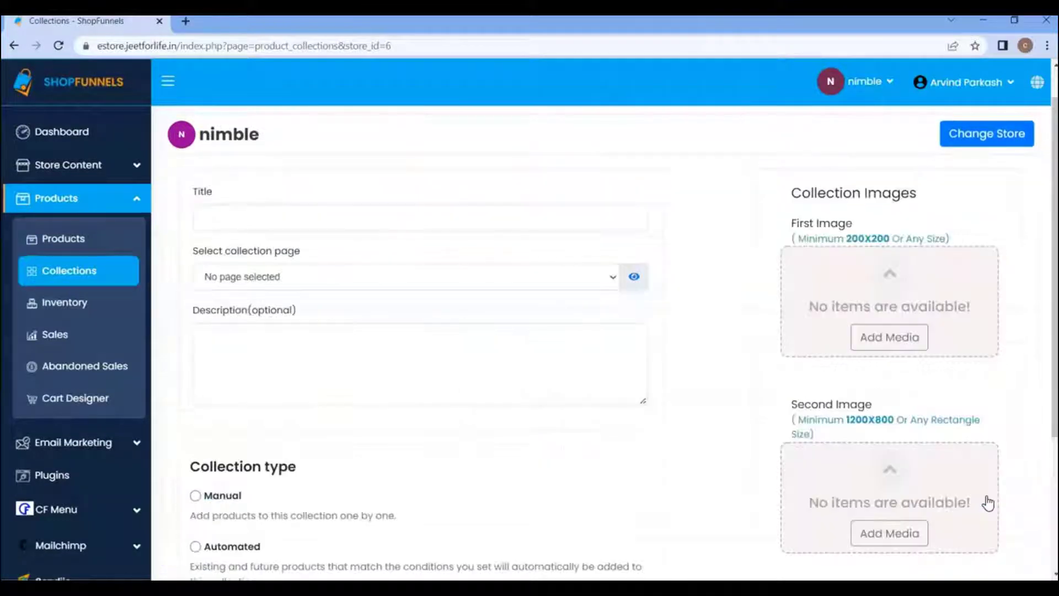
click(318, 219)
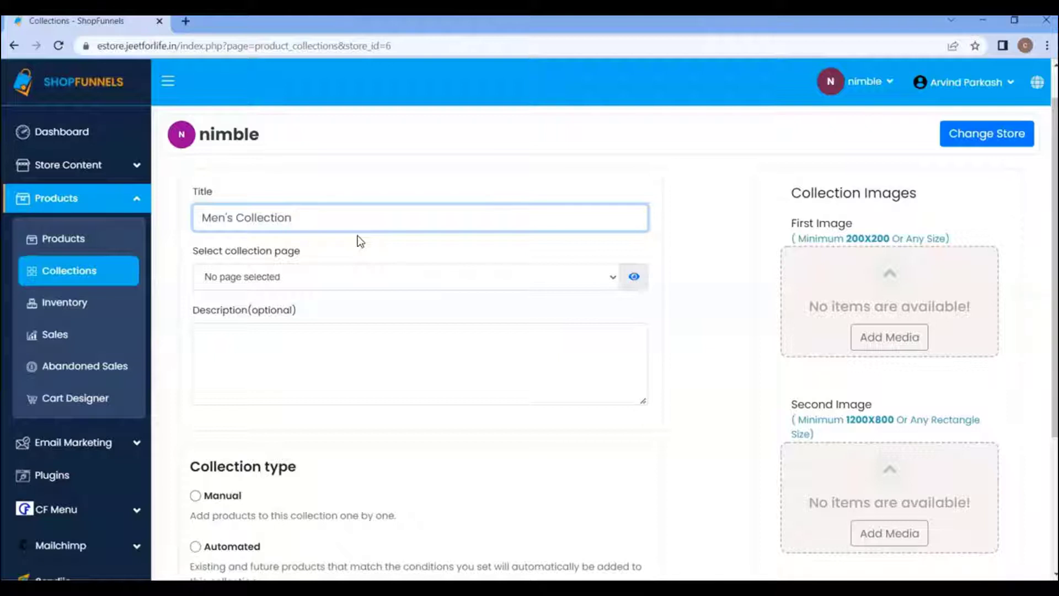
click(301, 276)
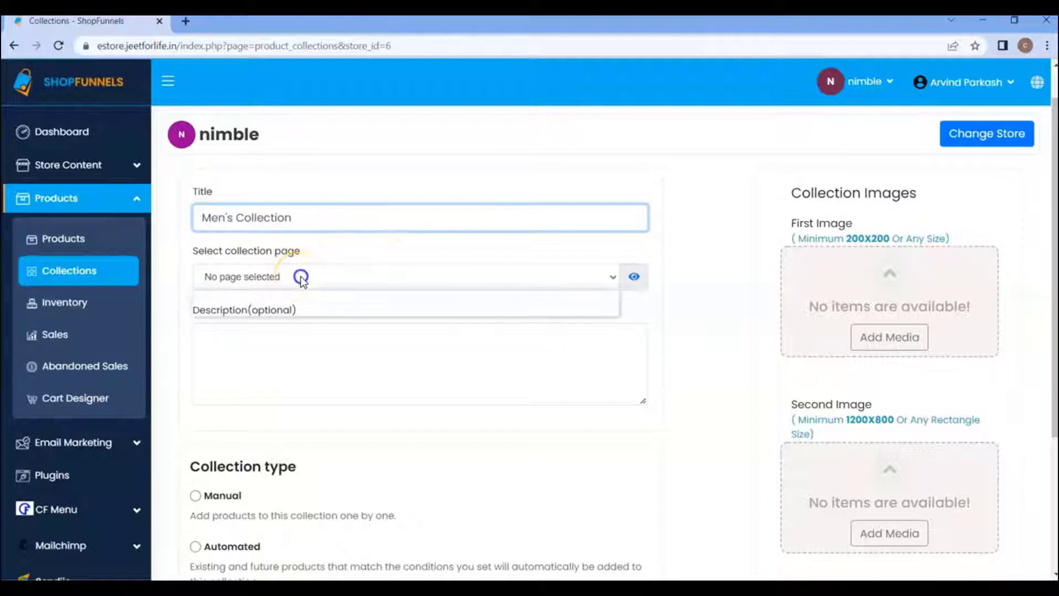
click(283, 308)
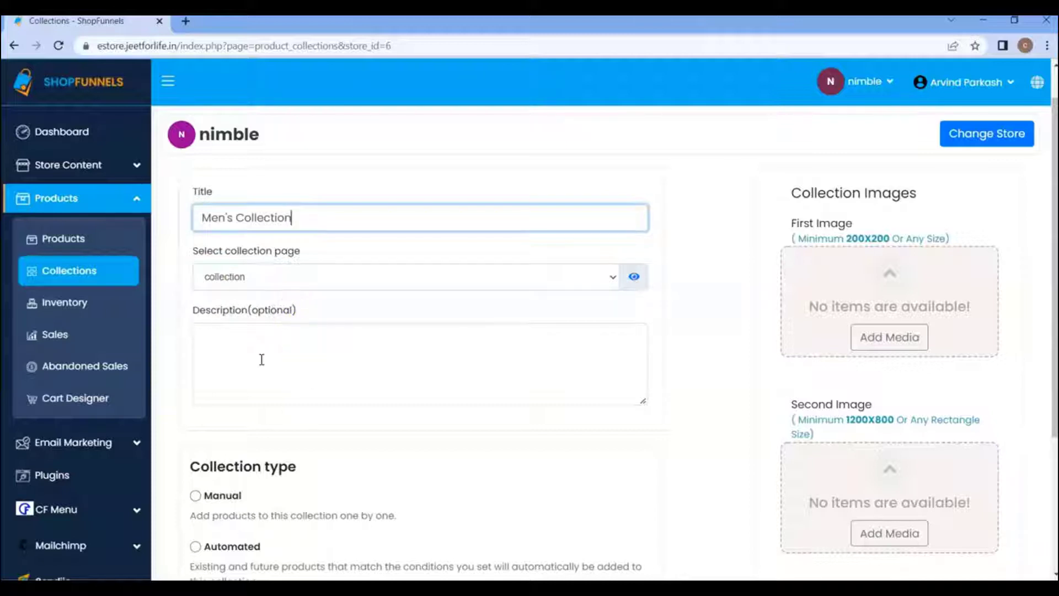
click(262, 359)
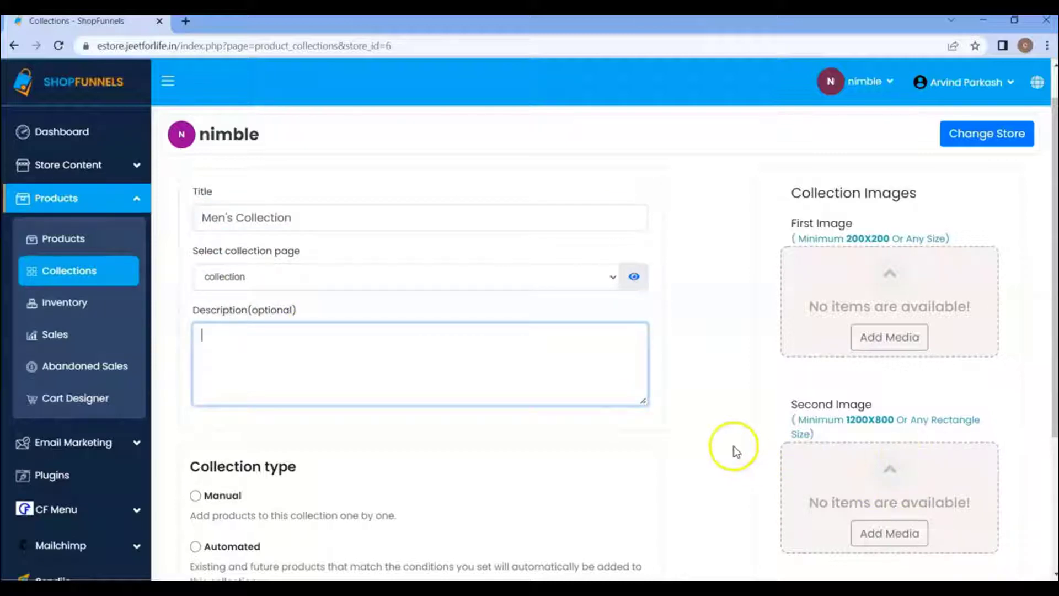
Set the collection type to Manual so that products are added one by one.
scroll(375, 300, down, 1)
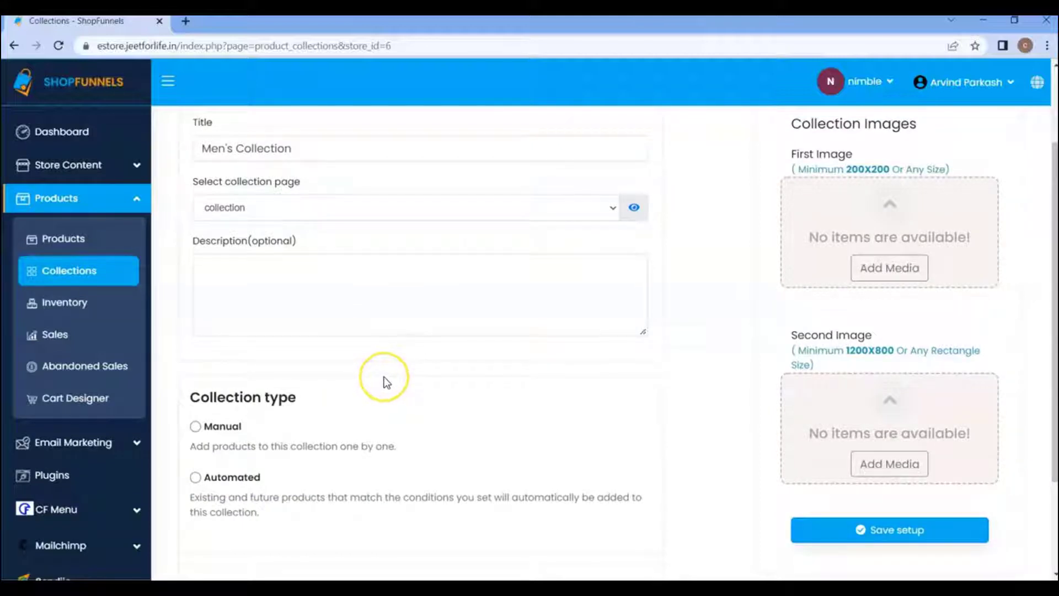
scroll(395, 359, down, 1)
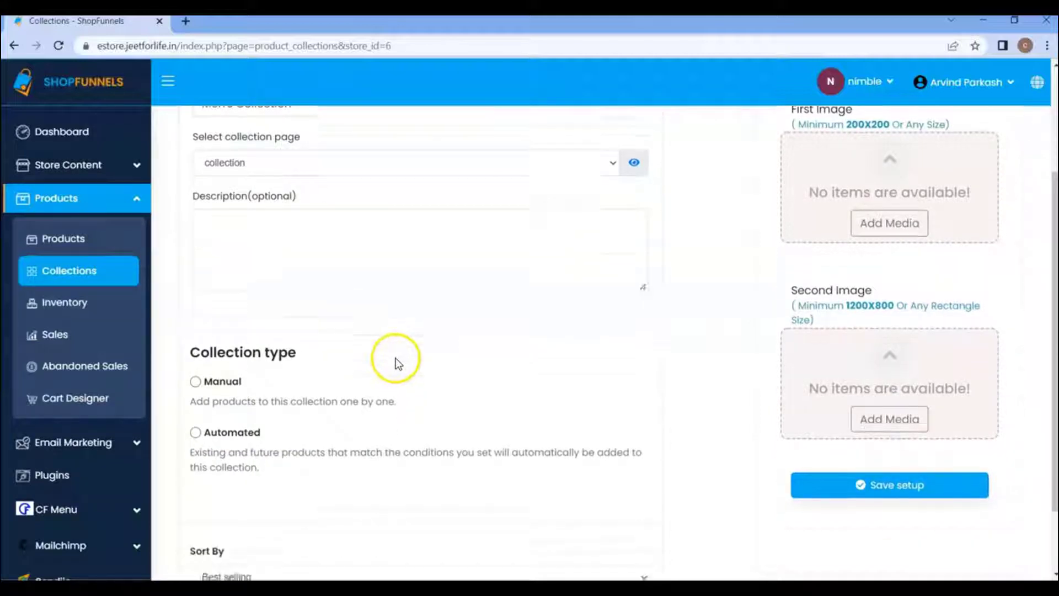
scroll(233, 341, down, 1)
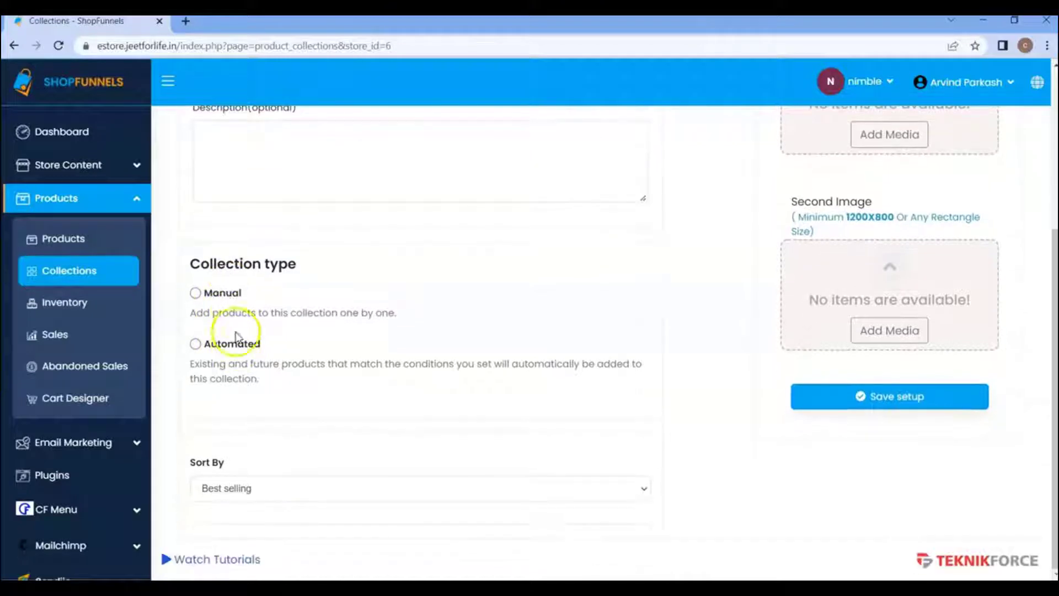
scroll(219, 279, up, 1)
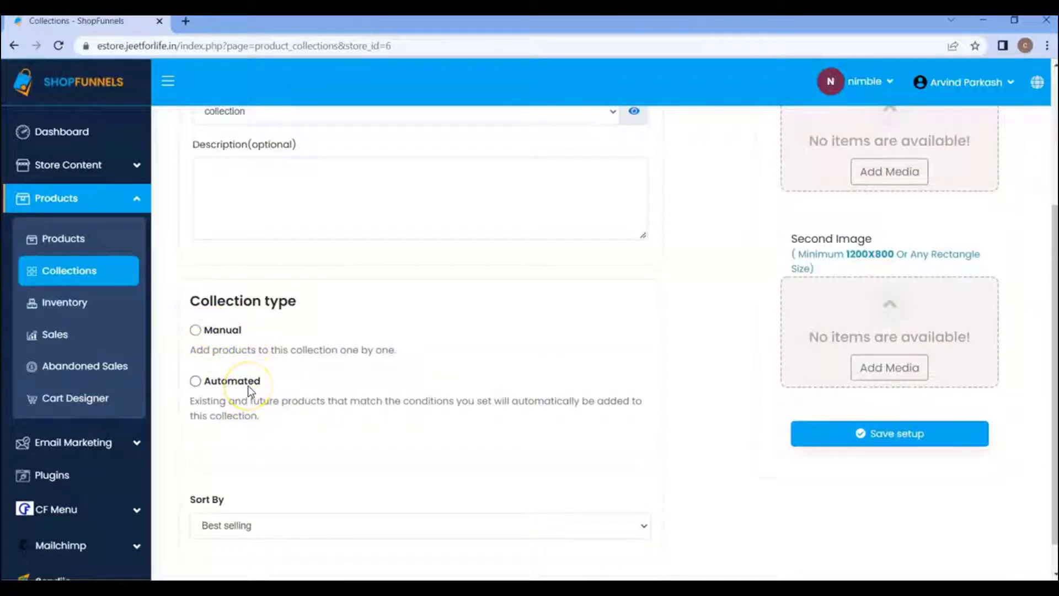
click(238, 332)
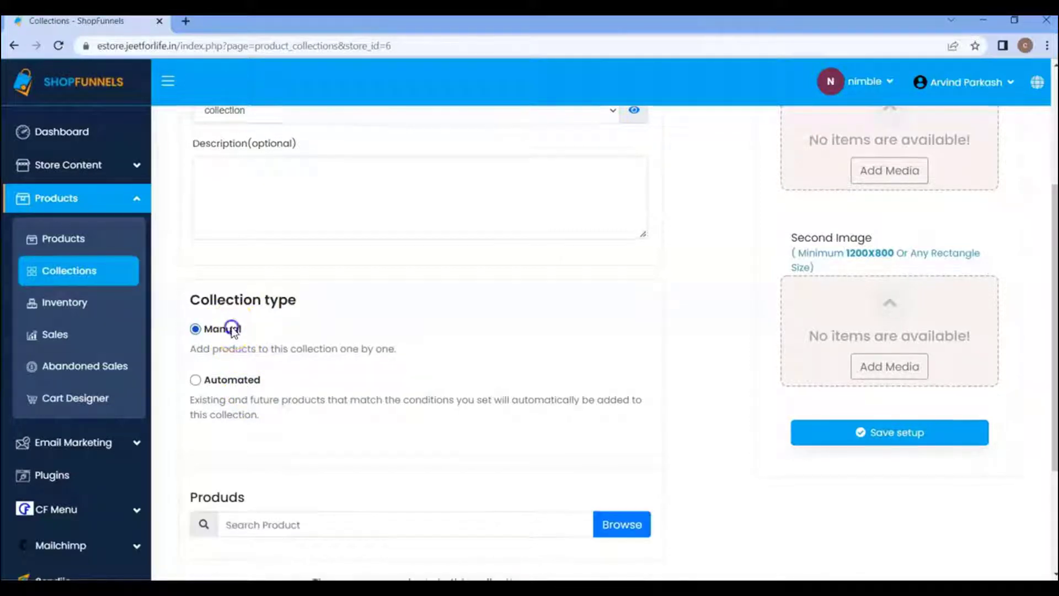
Search the products for "kur" and select Himanshu Handloom Multi-Shade Ethnic Wear Kurta for Men, leaving the product picker without adding it.
scroll(234, 331, down, 1)
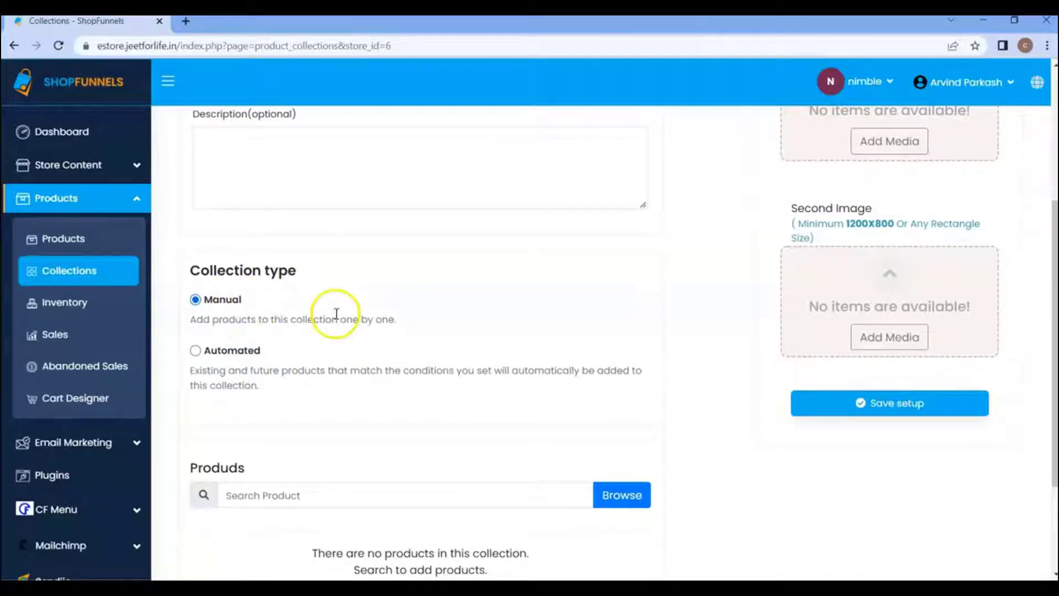
scroll(336, 313, down, 3)
drag(220, 349, 308, 355)
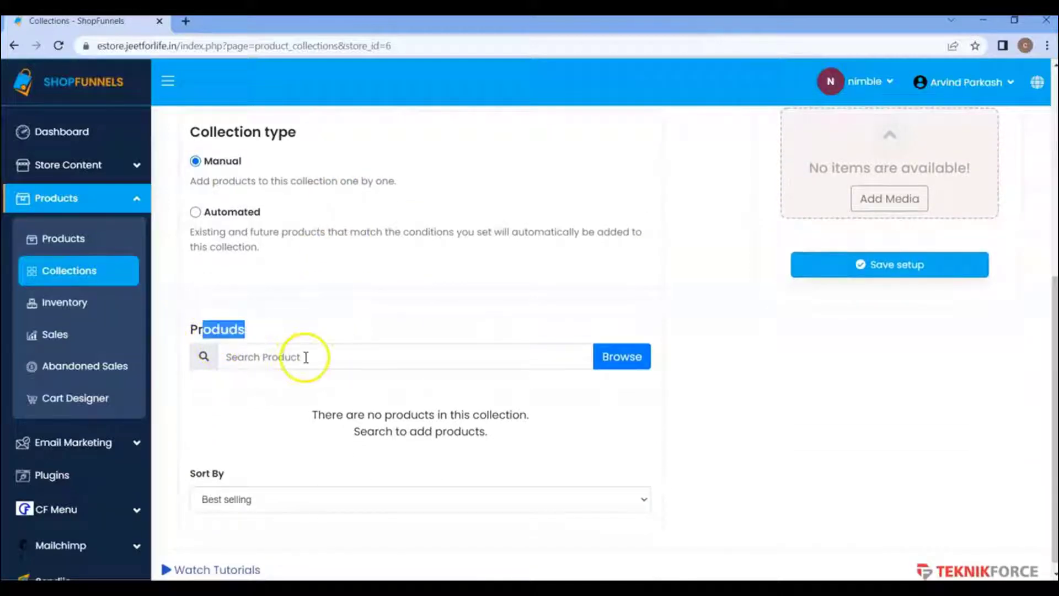
click(303, 357)
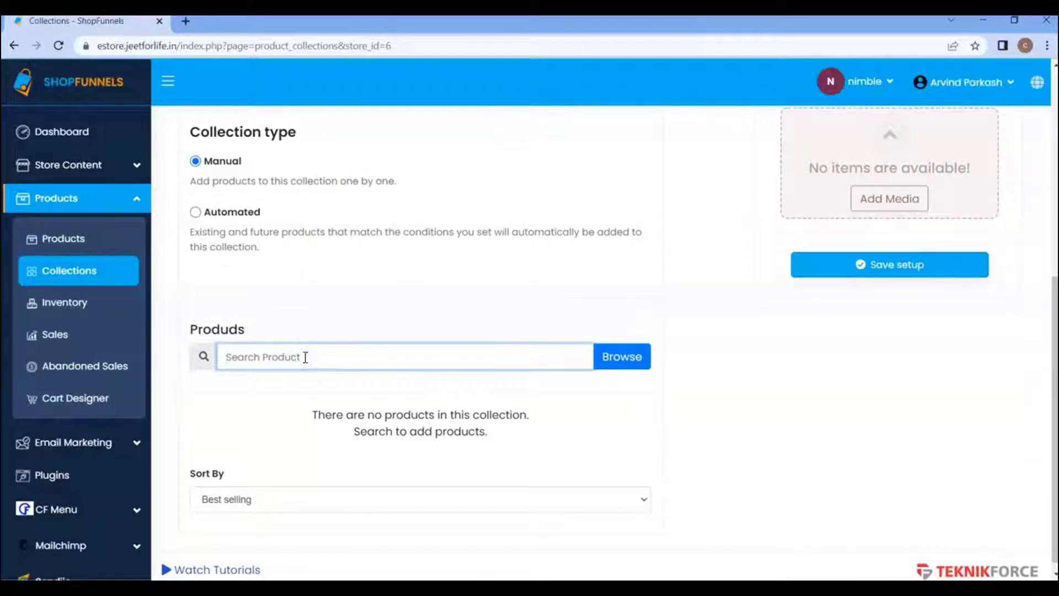
text(kur)
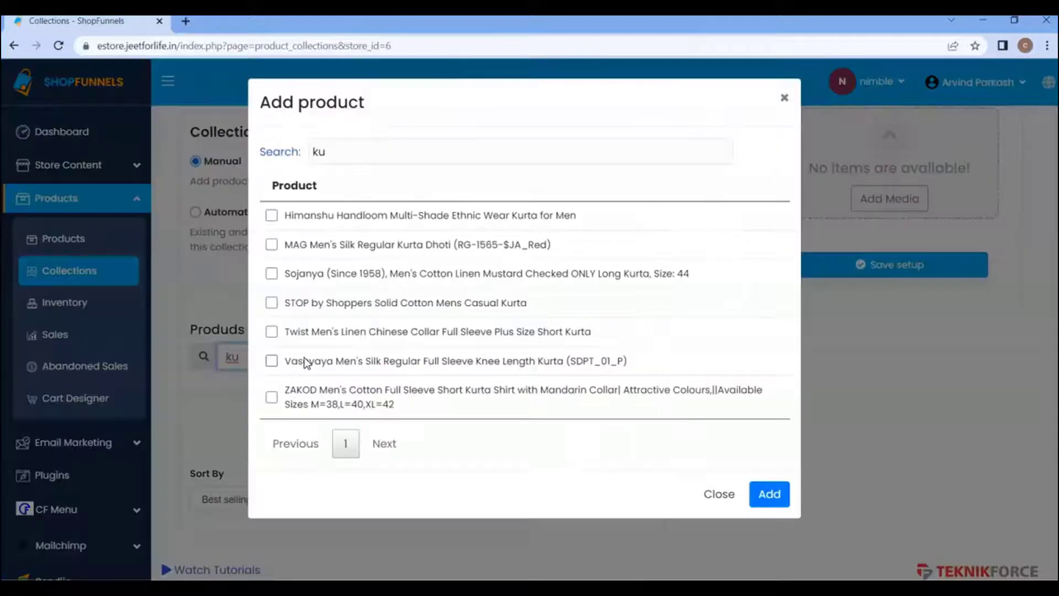
click(301, 216)
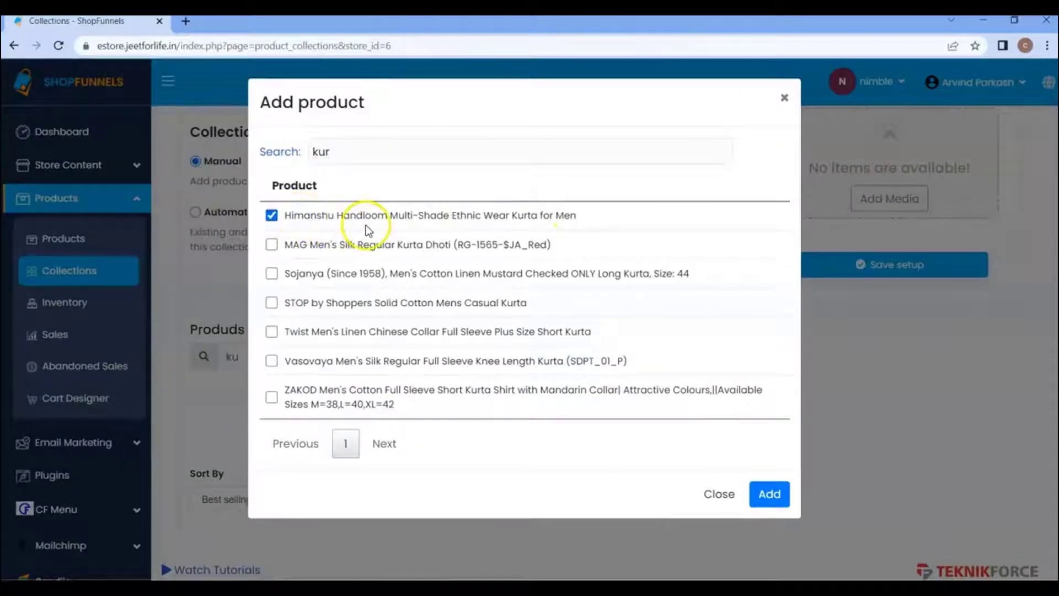
click(723, 496)
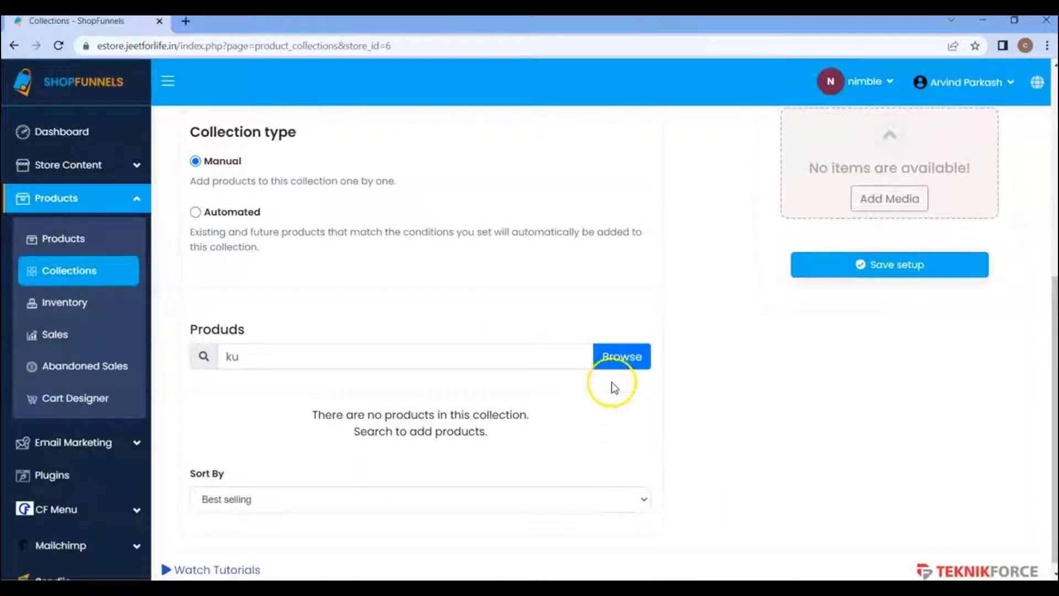
Clear the product search, also select the Ben Martin jeans, MAG kurta dhoti and Mothercare baby-boy's jeans, and add all selected products to the collection.
click(622, 360)
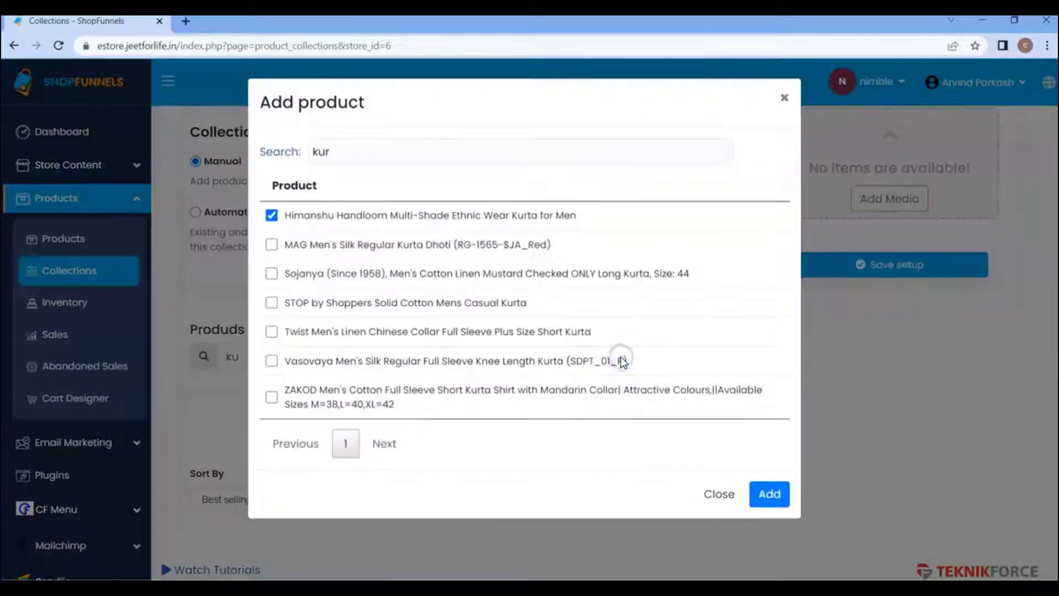
click(438, 157)
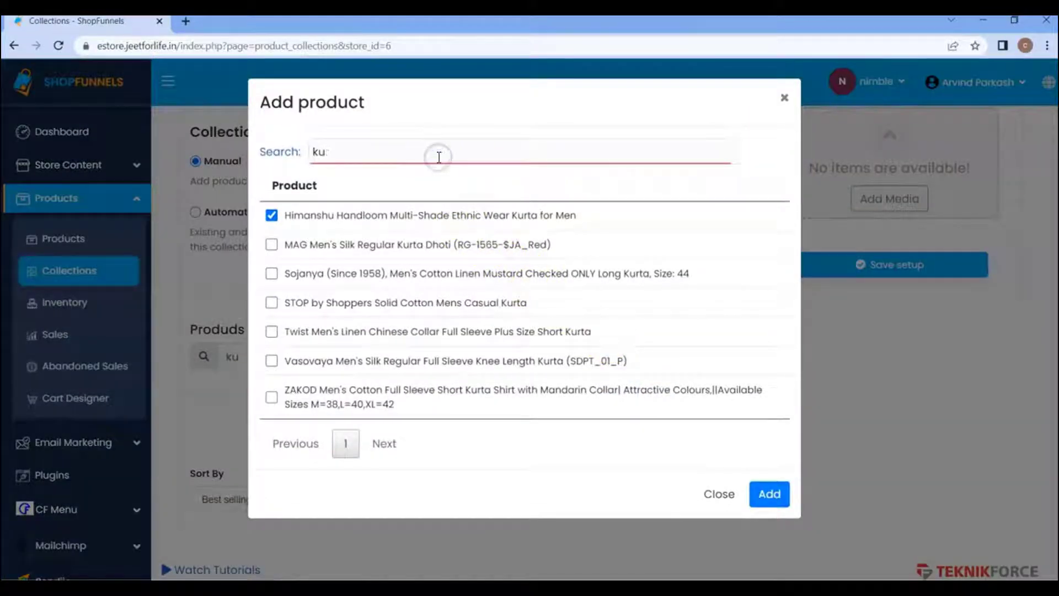
key(BackSpace)
key(BackSpace)
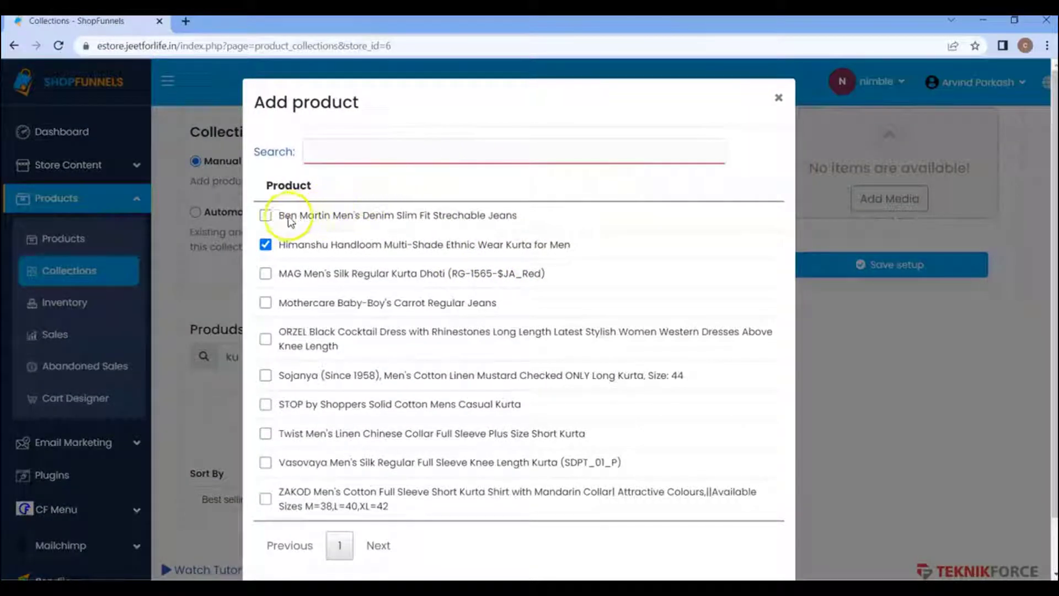
click(266, 216)
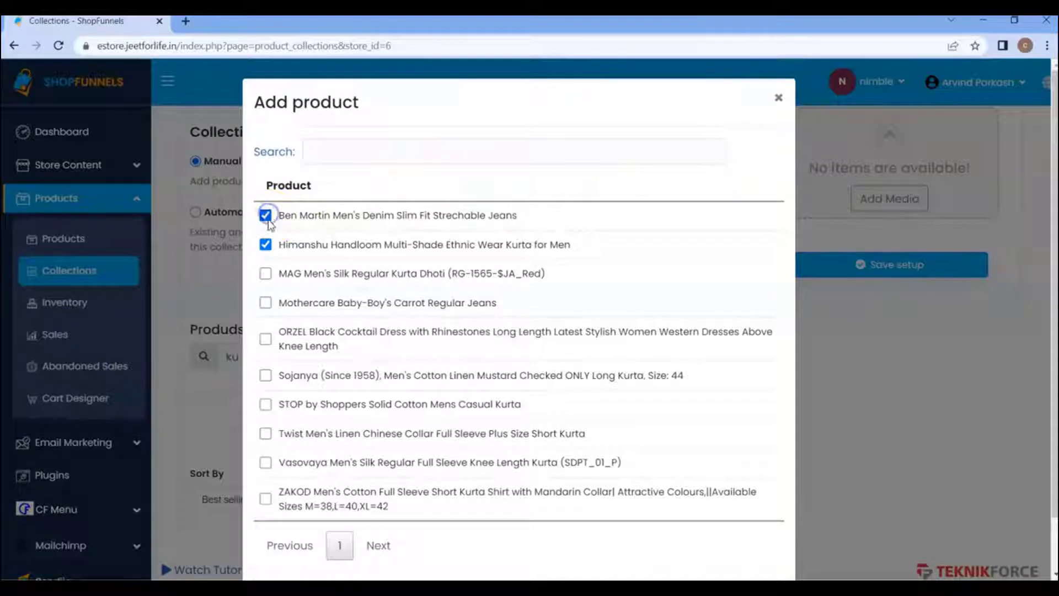
click(266, 274)
scroll(309, 317, down, 1)
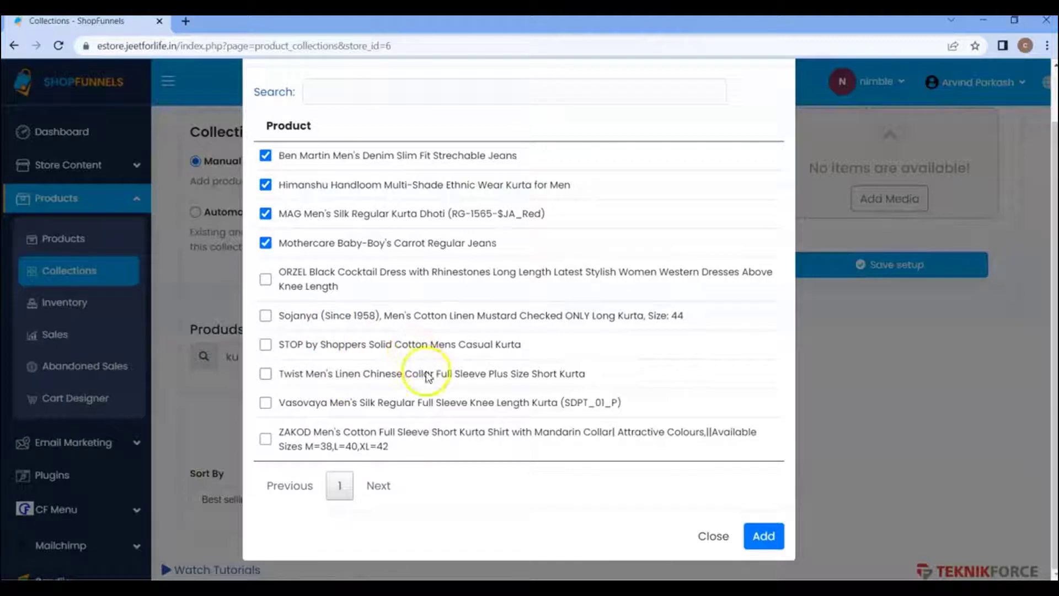
click(334, 488)
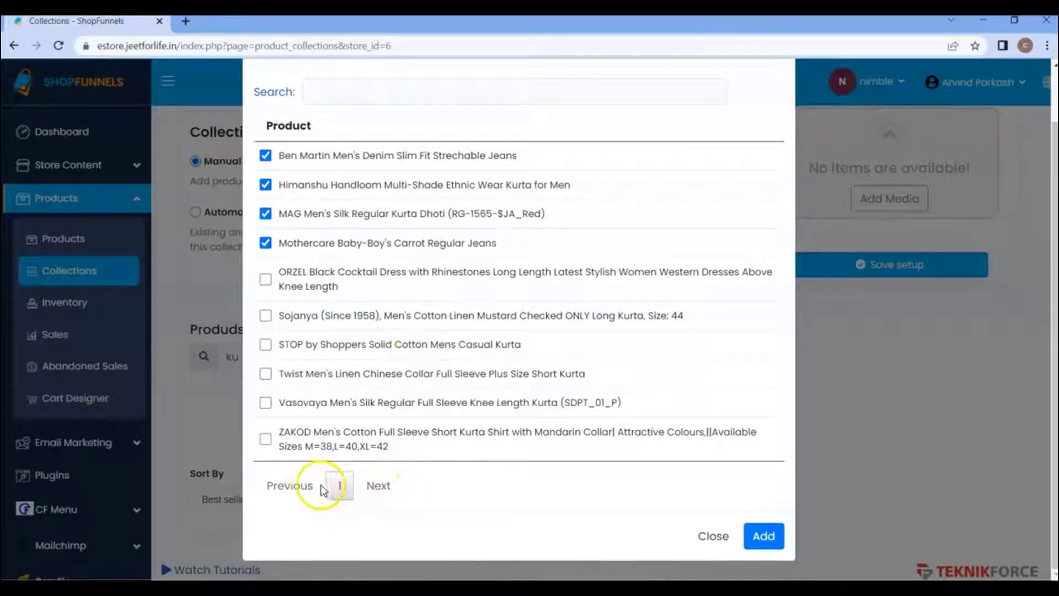
click(369, 478)
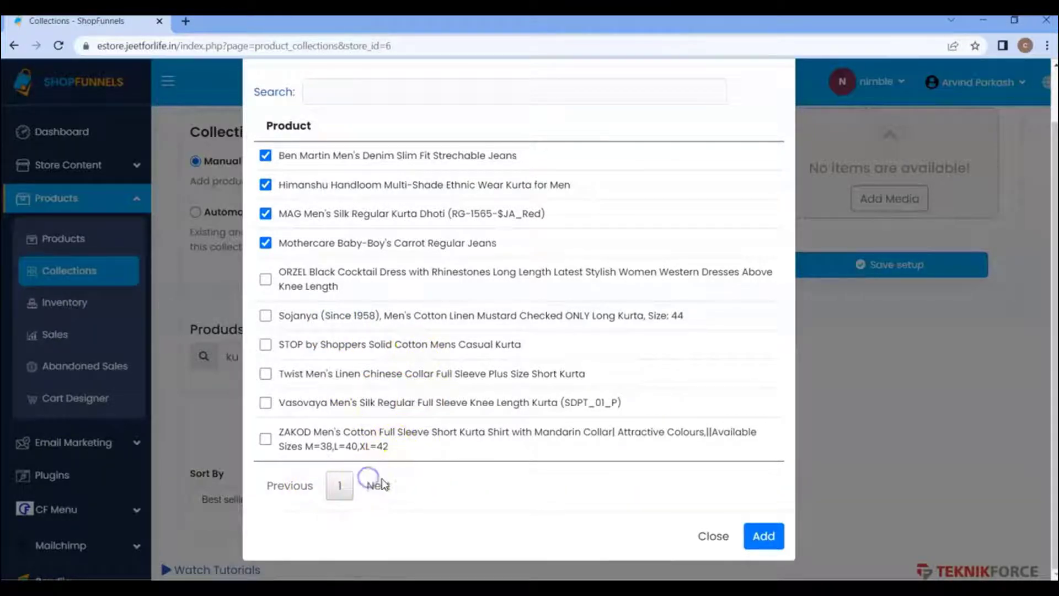
click(762, 537)
Remove Mothercare Baby-Boy's Carrot Regular Jeans from the collection and sort its products by Newest.
scroll(591, 458, down, 1)
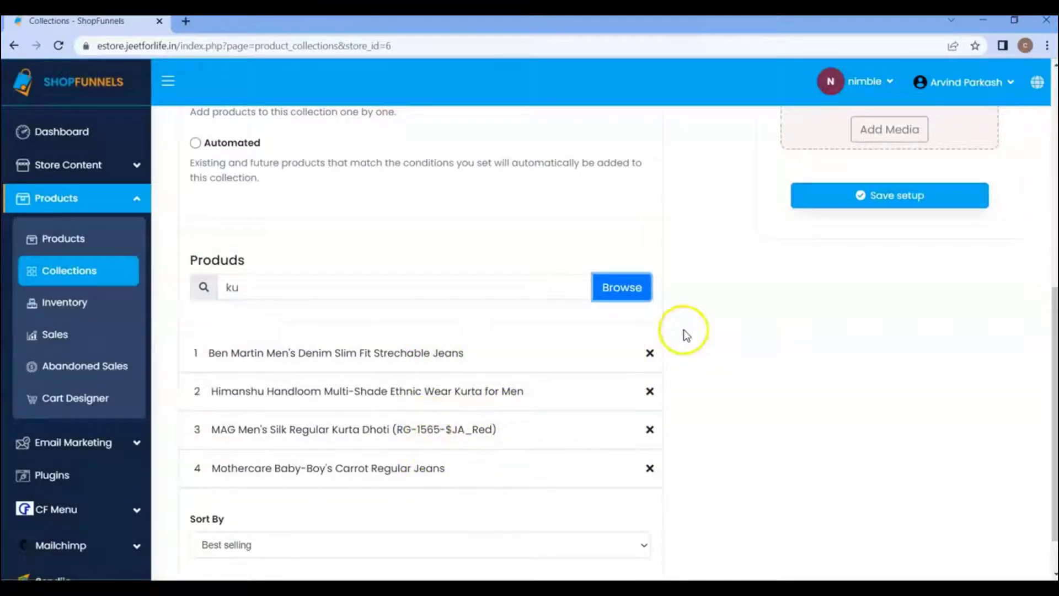
click(650, 469)
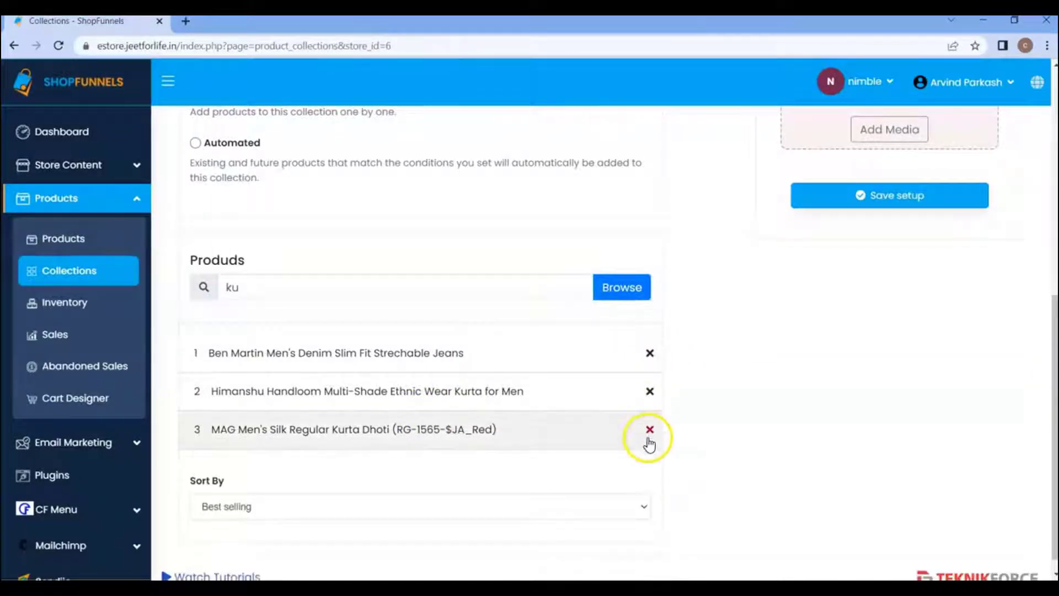
scroll(650, 450, down, 1)
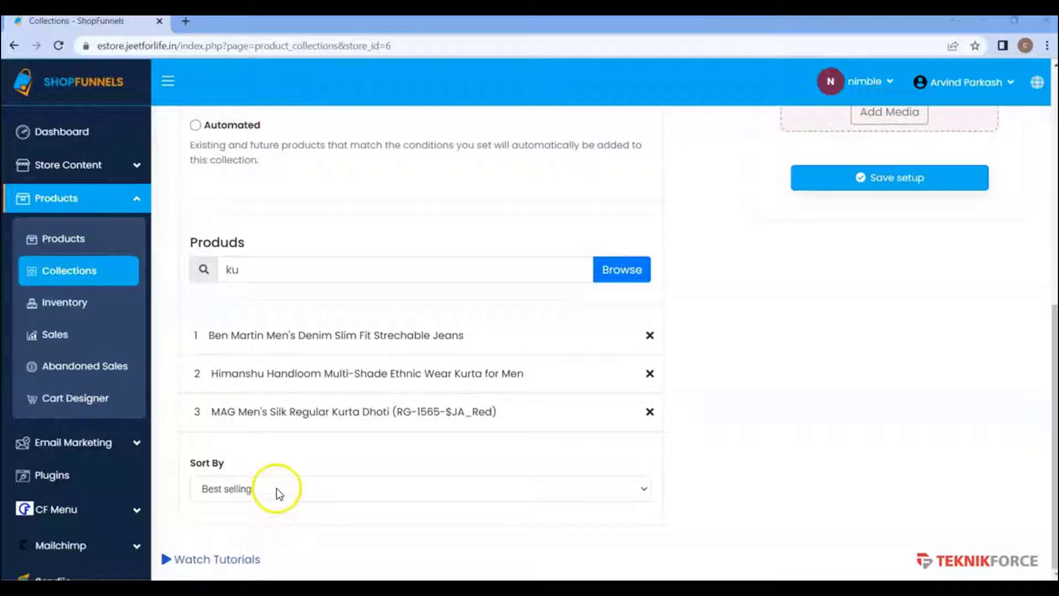
click(275, 490)
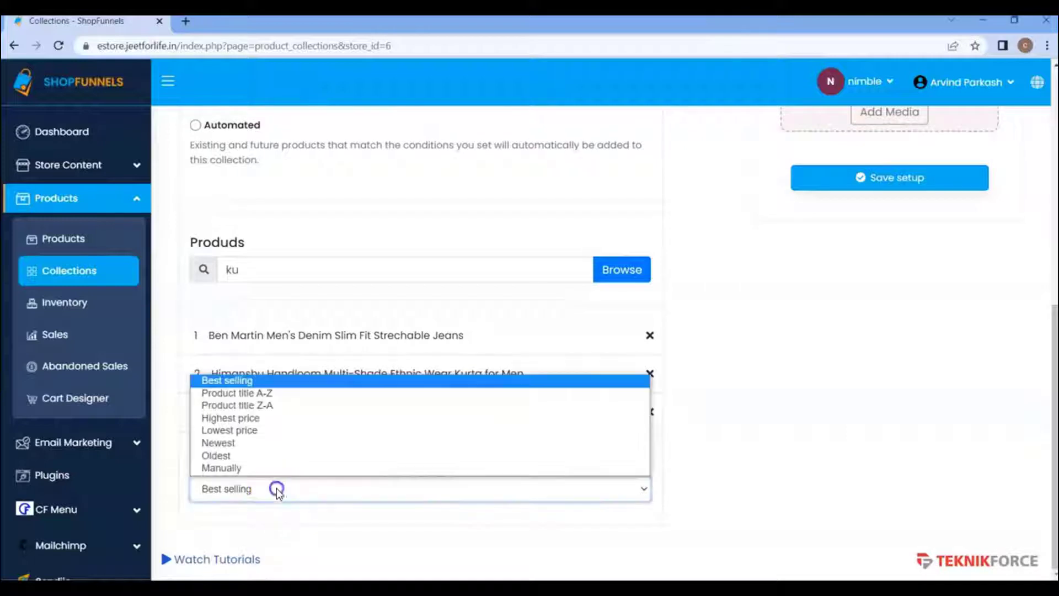
click(226, 443)
Import men-megamenu-kartik-collection-1.webp from the already uploaded media as the collection's first image, loading more files to find it.
scroll(924, 289, up, 8)
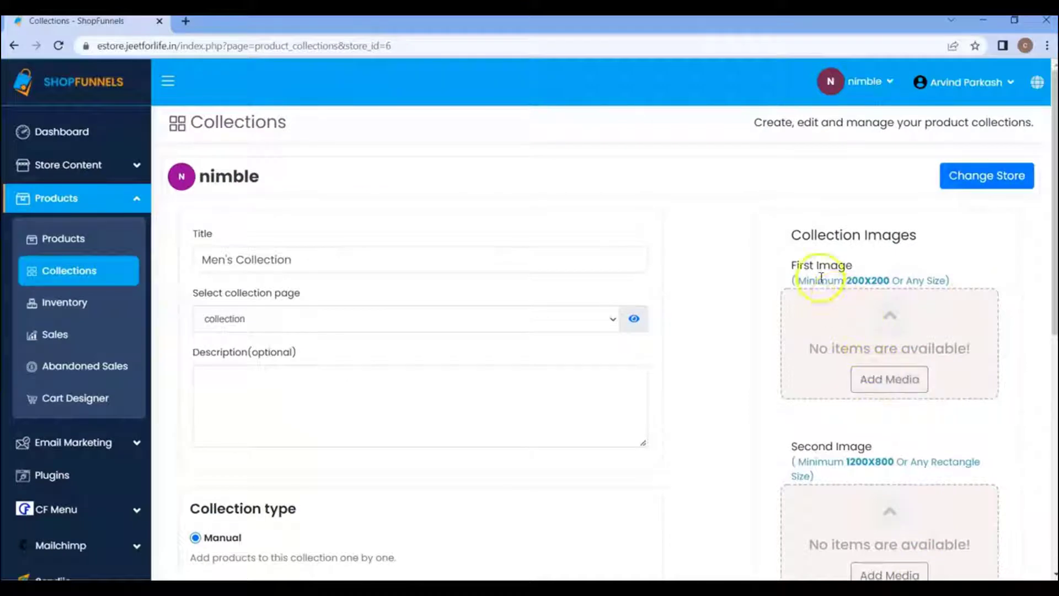
drag(808, 283, 829, 283)
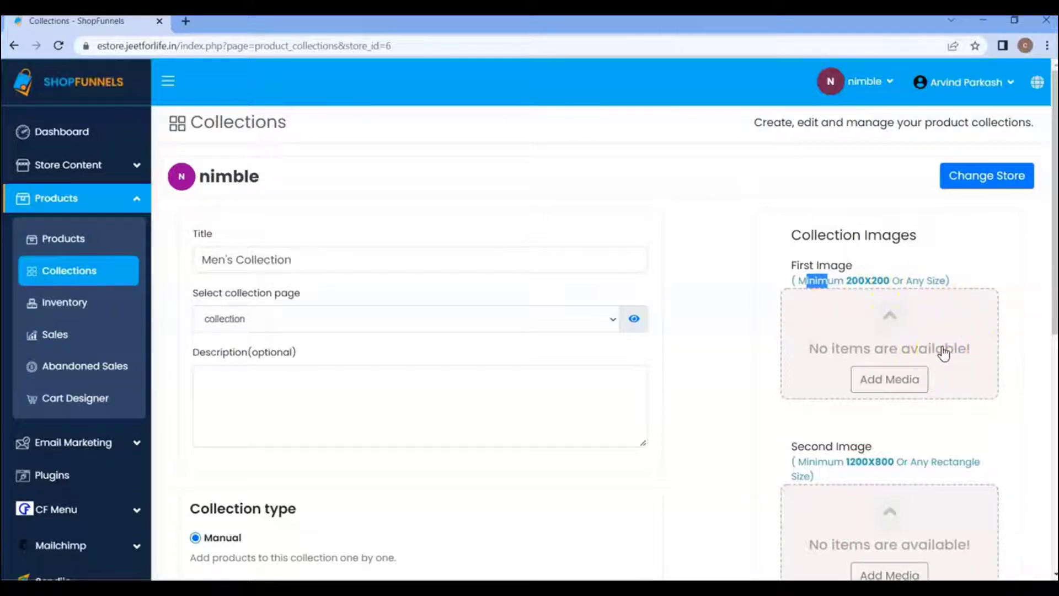
click(898, 376)
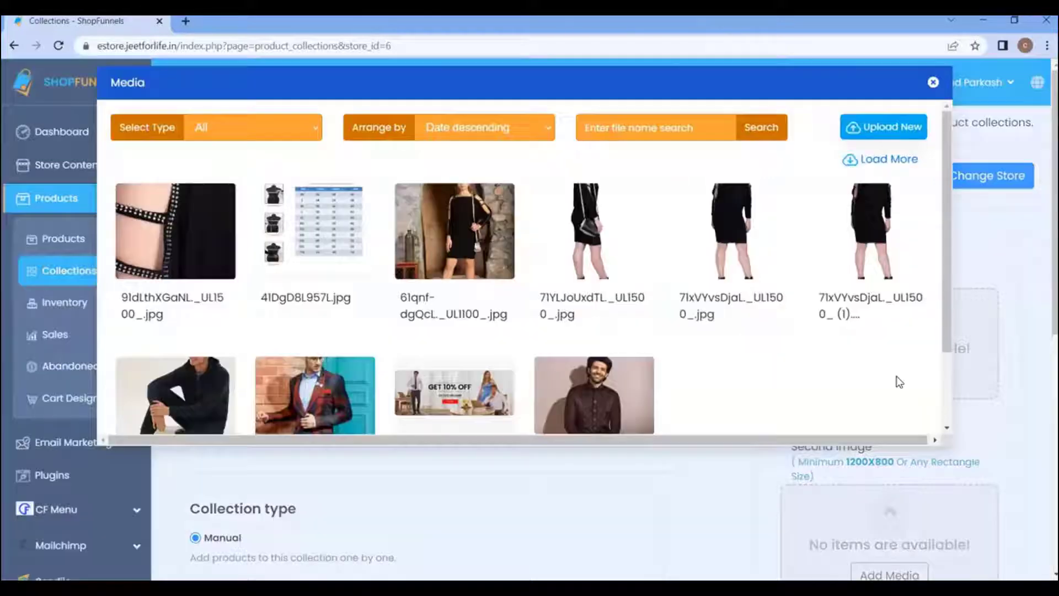
scroll(450, 241, down, 2)
scroll(524, 229, up, 3)
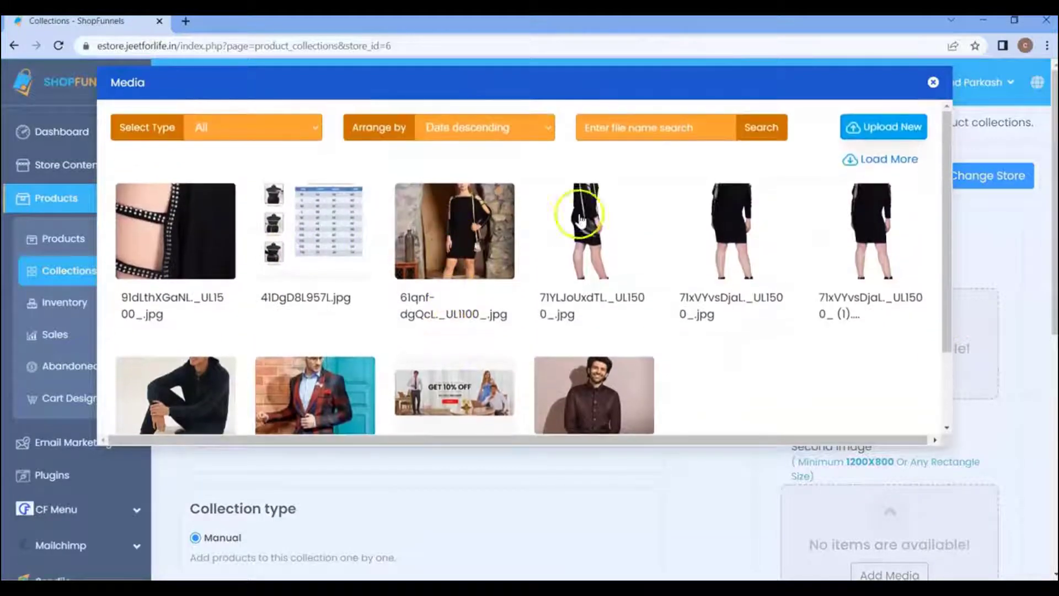
scroll(601, 237, down, 1)
click(881, 126)
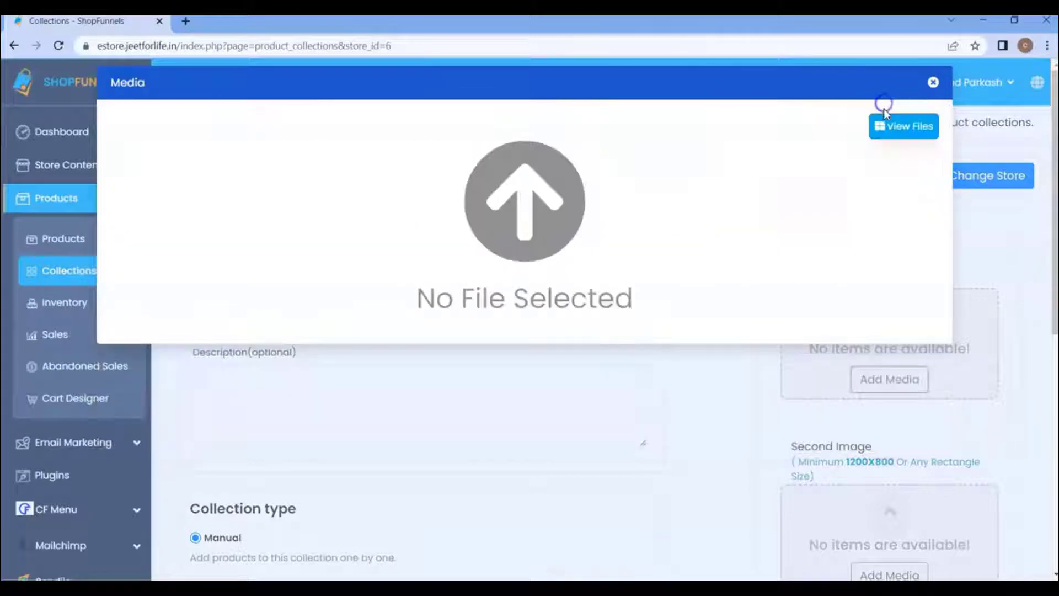
click(905, 130)
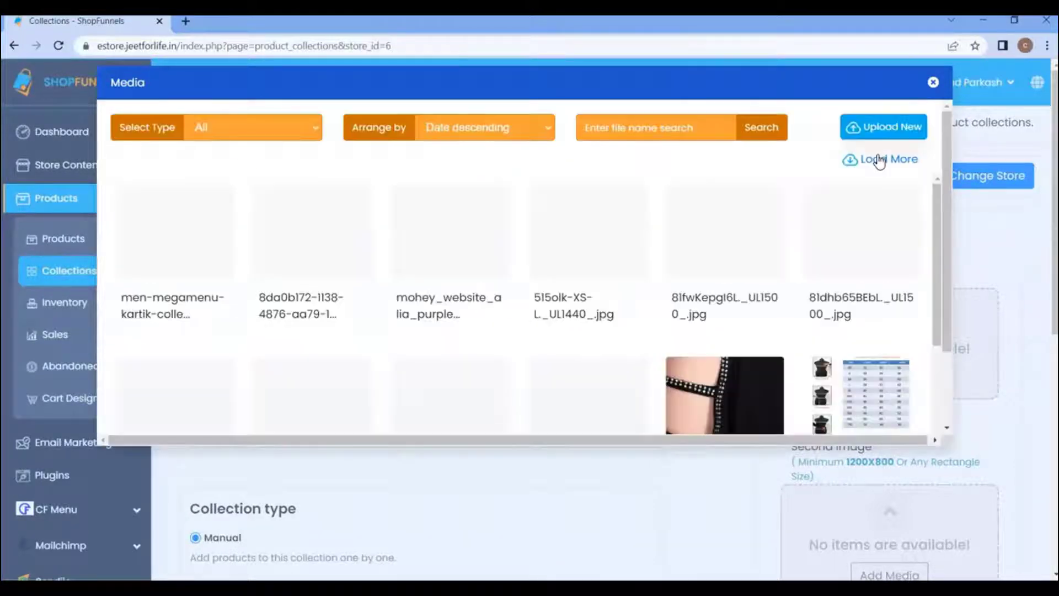
click(865, 159)
scroll(389, 296, down, 3)
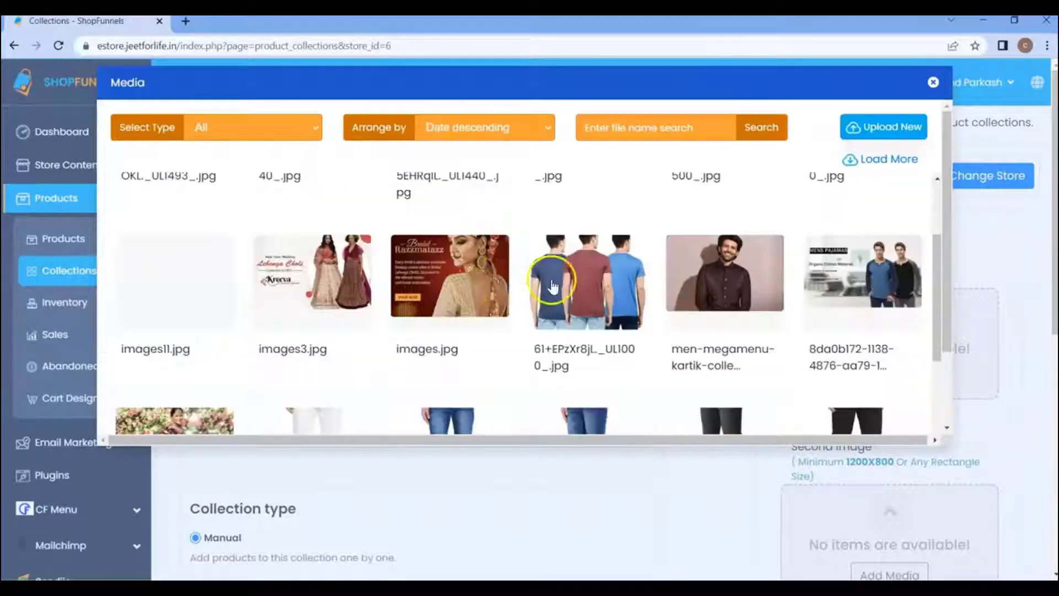
click(779, 357)
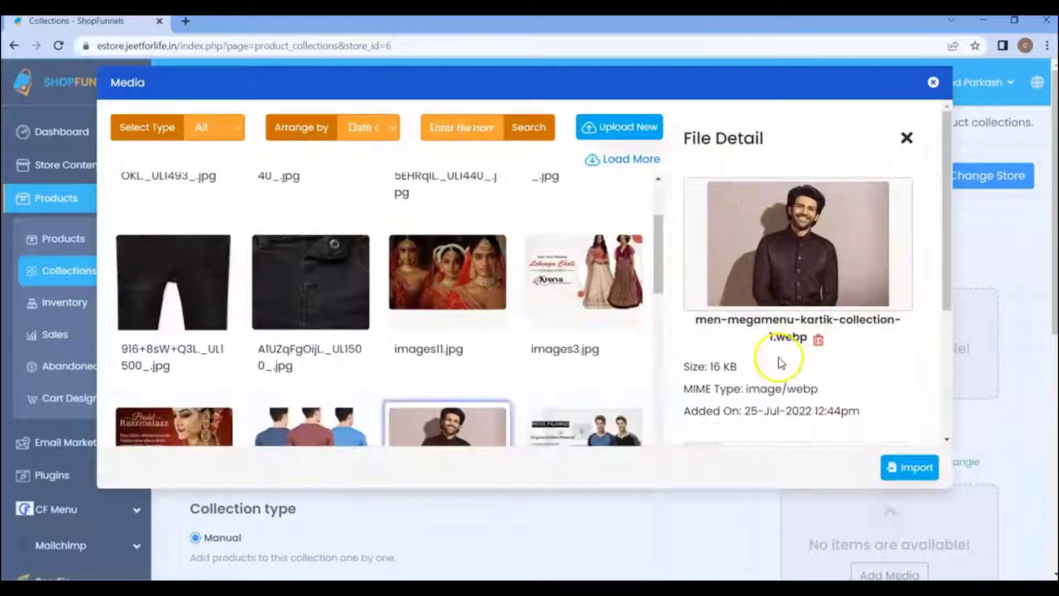
click(907, 469)
Import ka_desktop-banner-men-category.png from the media library as the collection's second image and save the collection setup.
scroll(927, 458, down, 3)
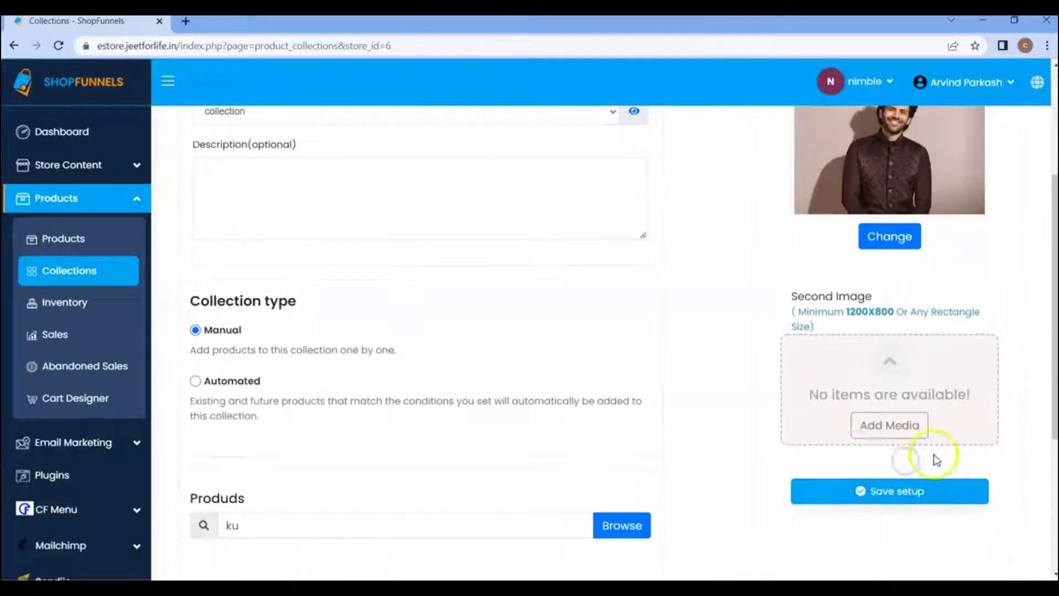
click(881, 431)
click(932, 81)
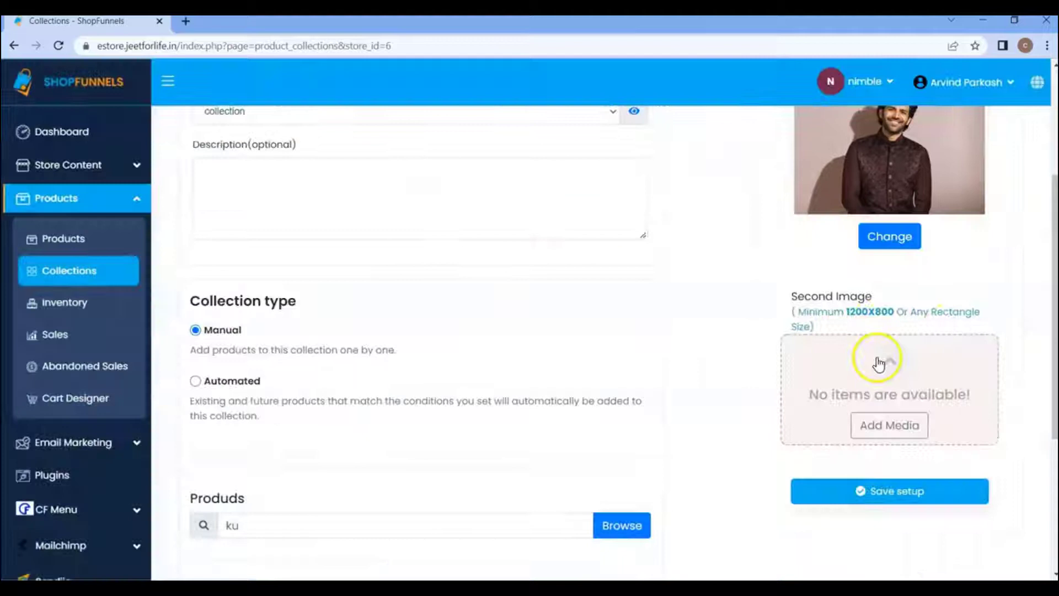
click(897, 415)
scroll(583, 375, up, 5)
click(206, 246)
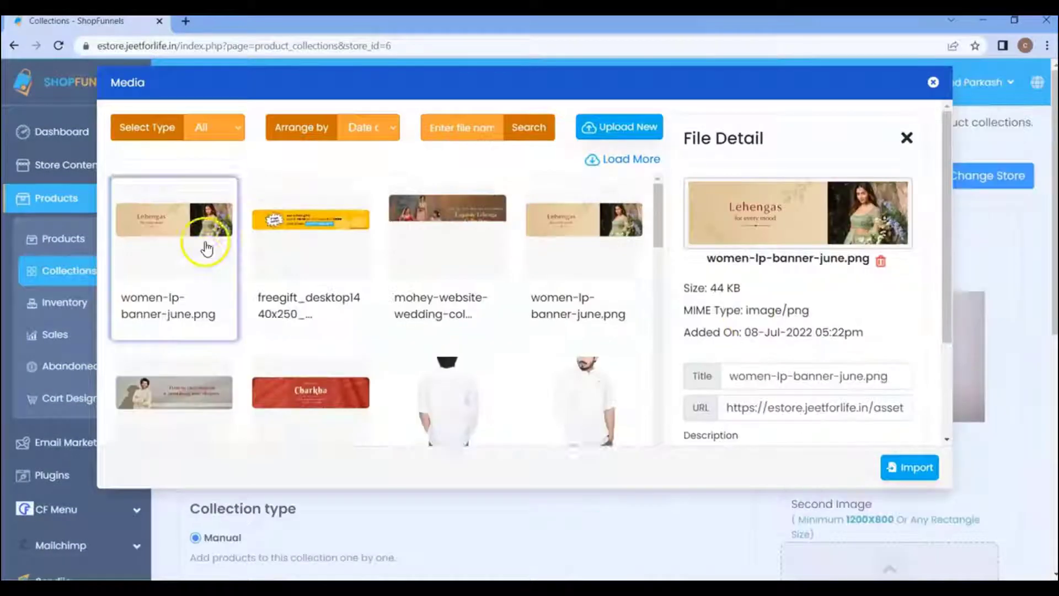
scroll(190, 315, down, 1)
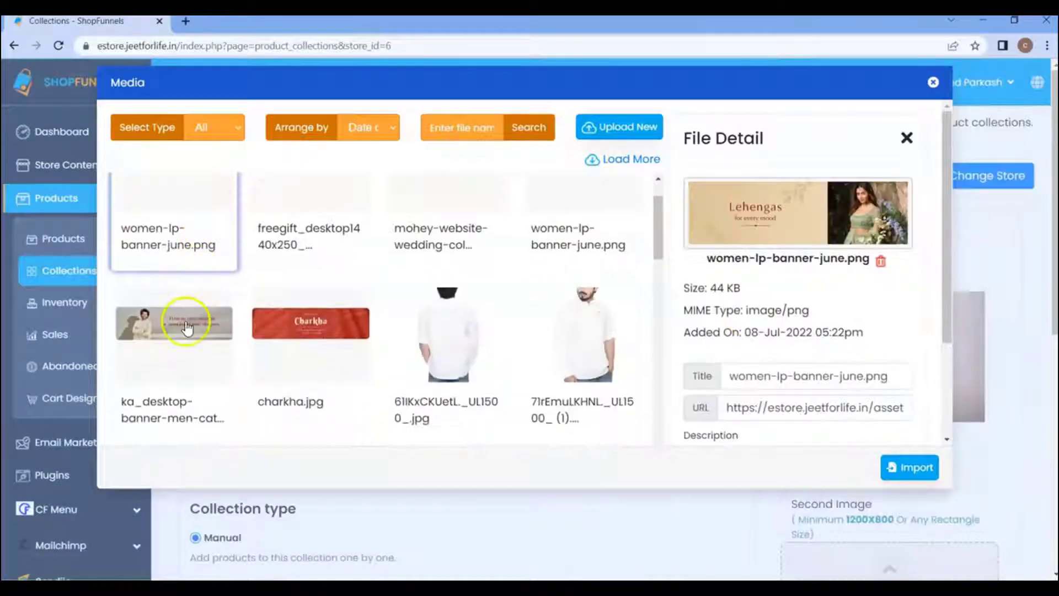
click(187, 327)
click(905, 469)
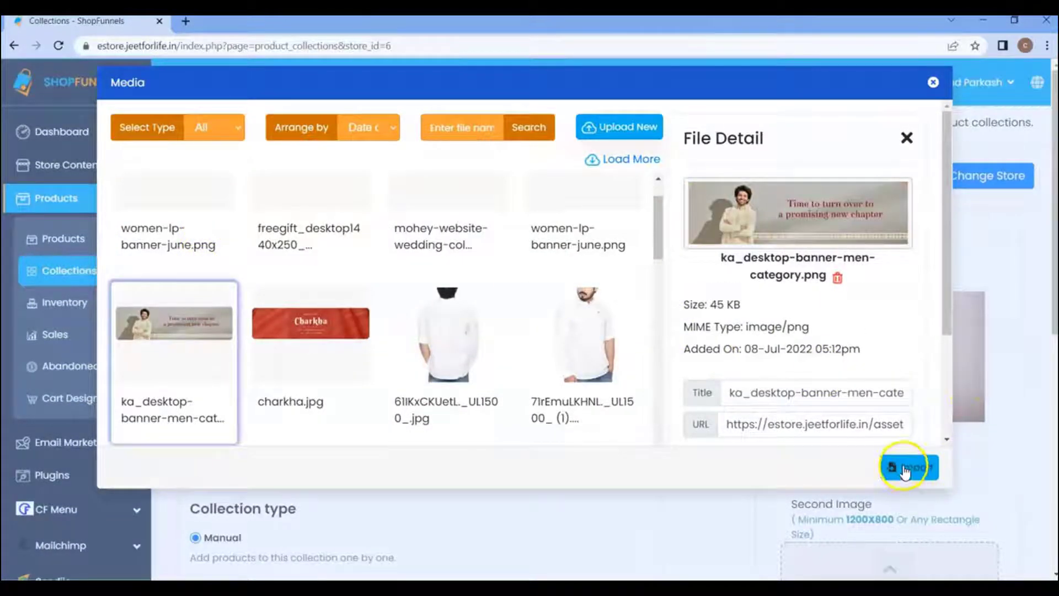
scroll(847, 443, down, 5)
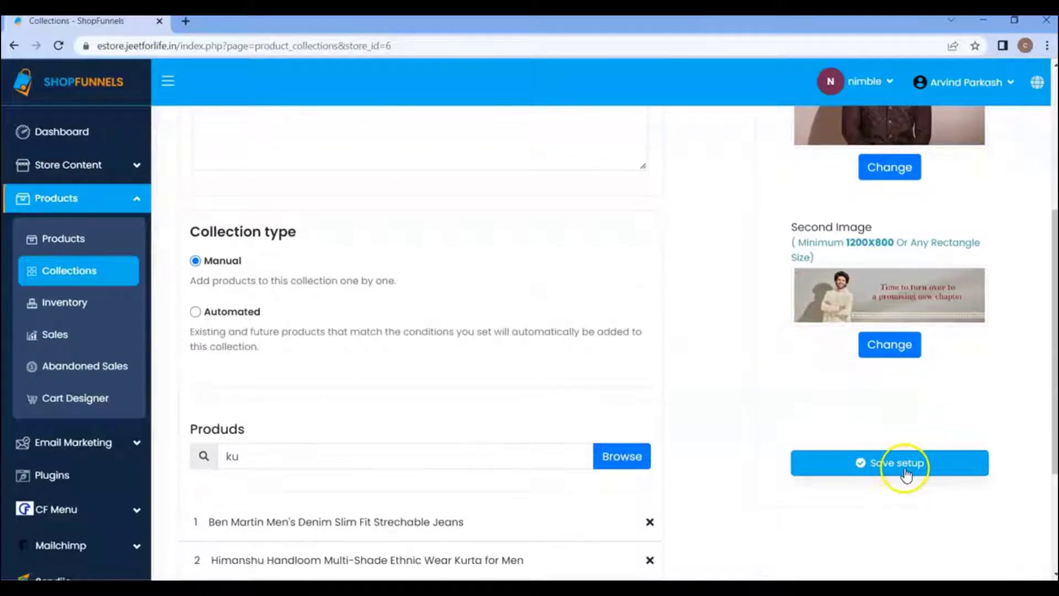
click(906, 472)
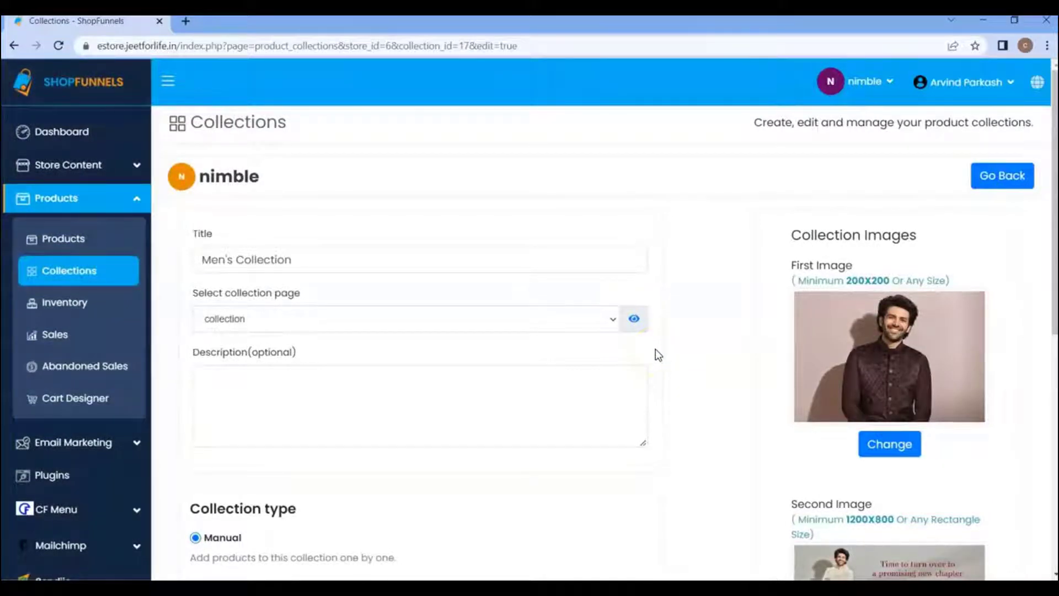
Preview the Men's Collection page in the storefront and look through its products and filters.
click(637, 321)
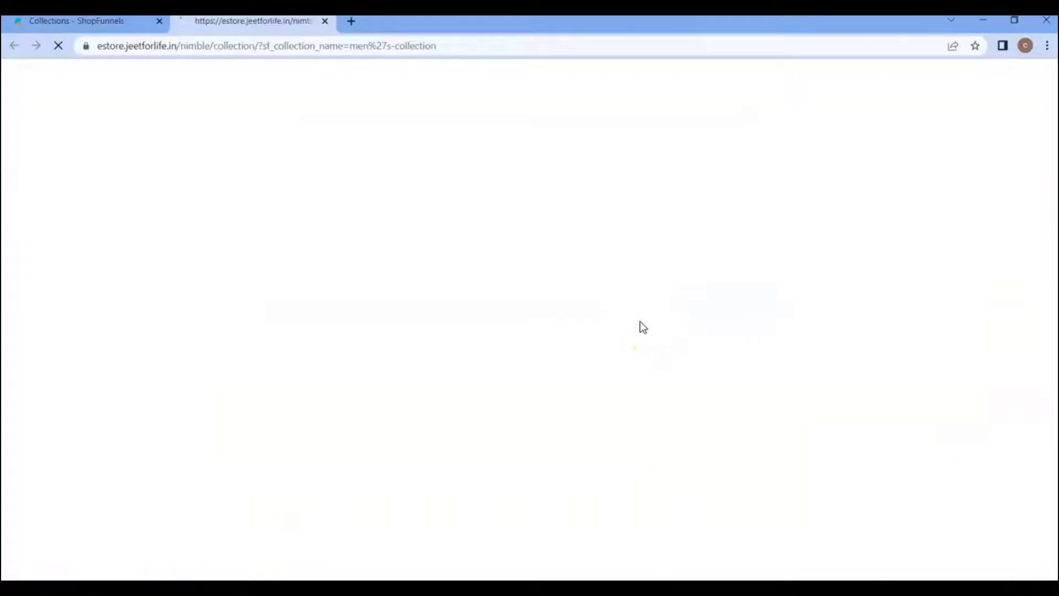
scroll(123, 323, down, 10)
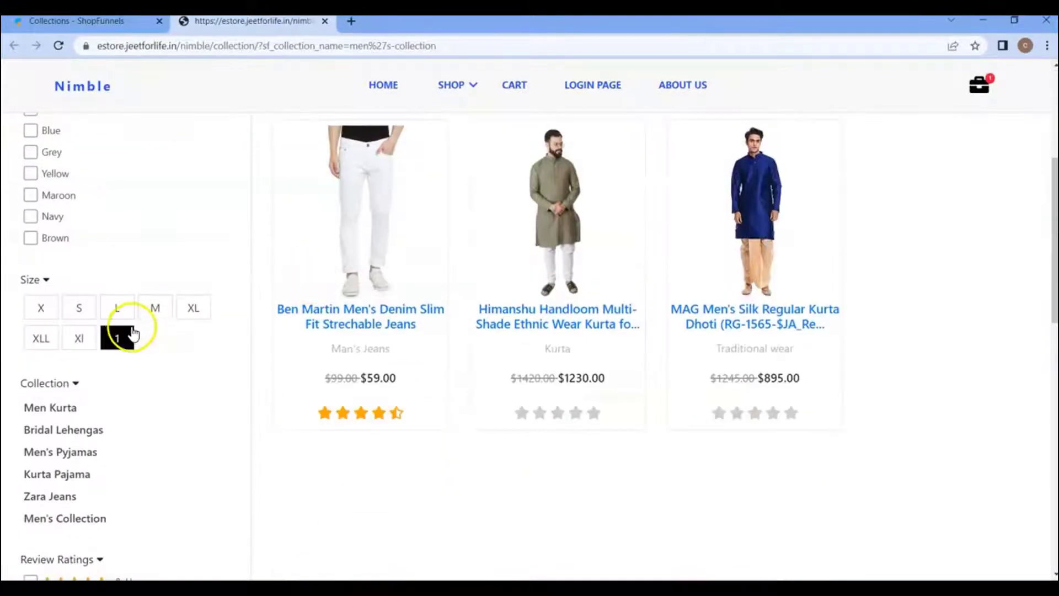
scroll(186, 379, up, 10)
scroll(68, 326, down, 5)
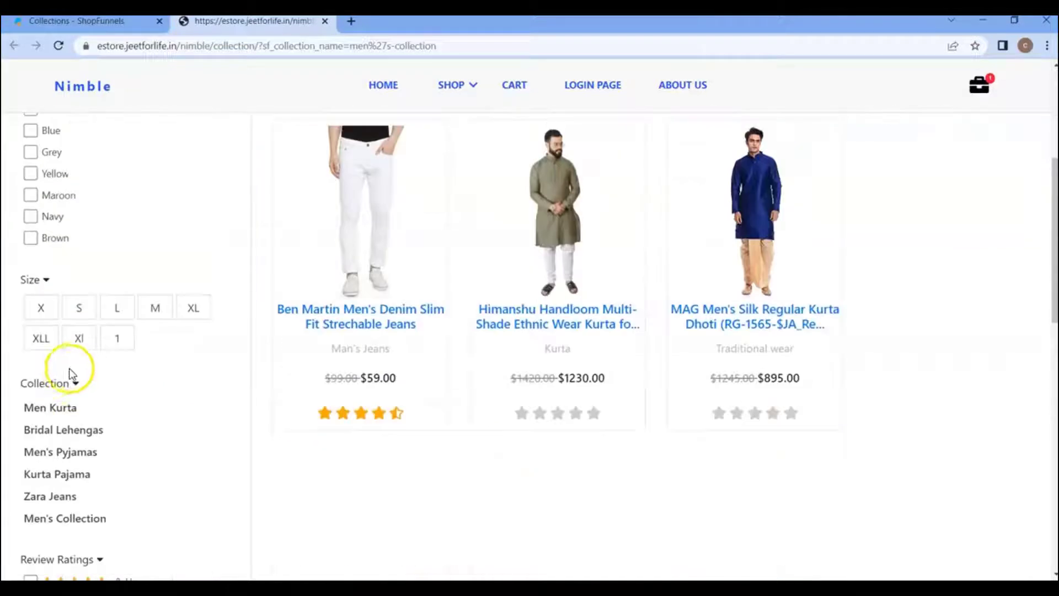
scroll(108, 335, up, 5)
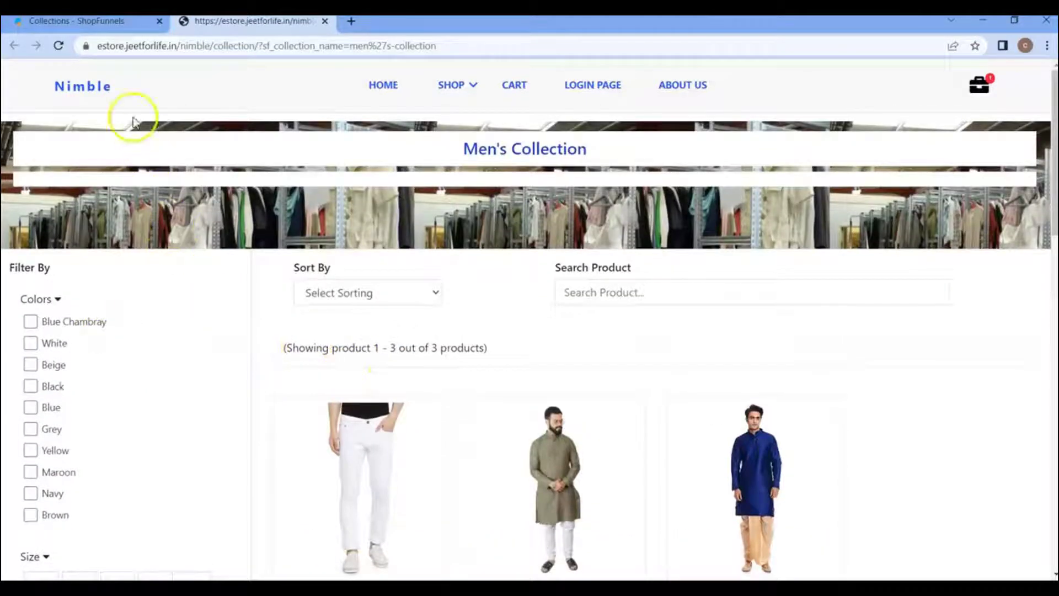
Return from the storefront preview to the store's list of collections and start adding a new collection.
click(109, 22)
scroll(348, 250, down, 8)
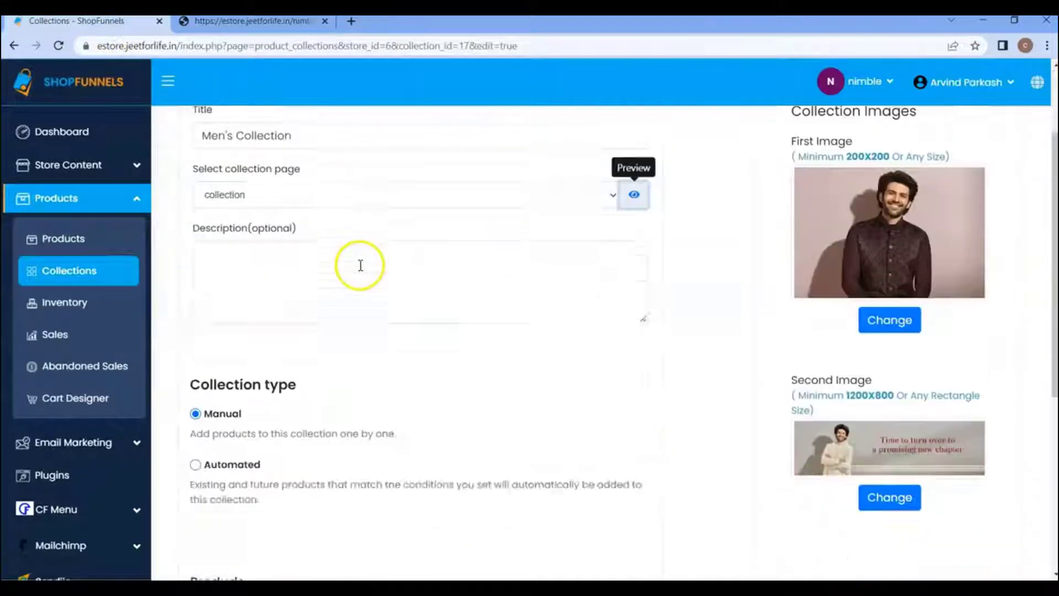
click(90, 288)
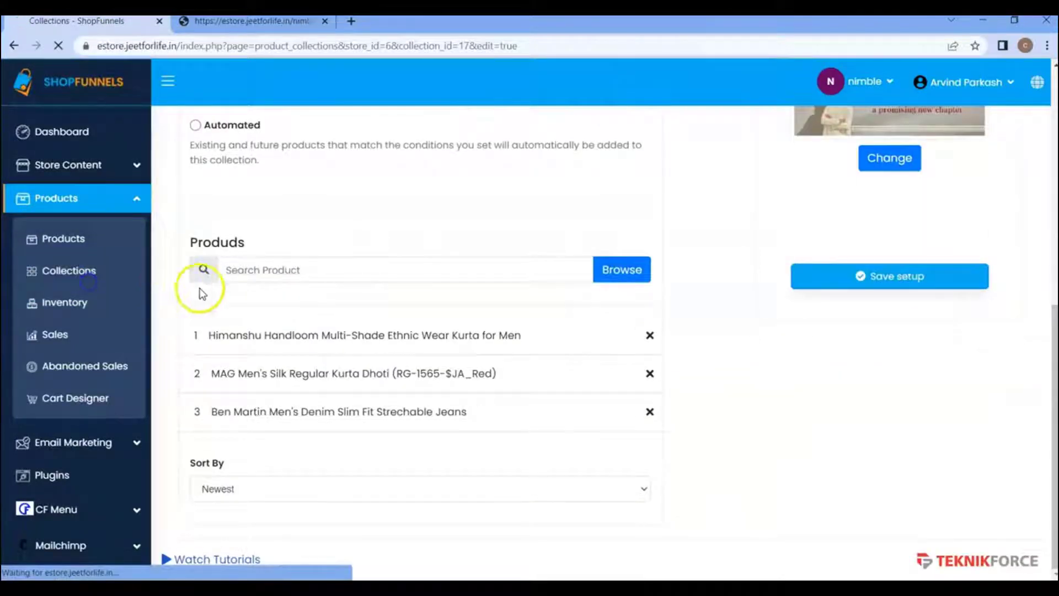
scroll(625, 378, down, 2)
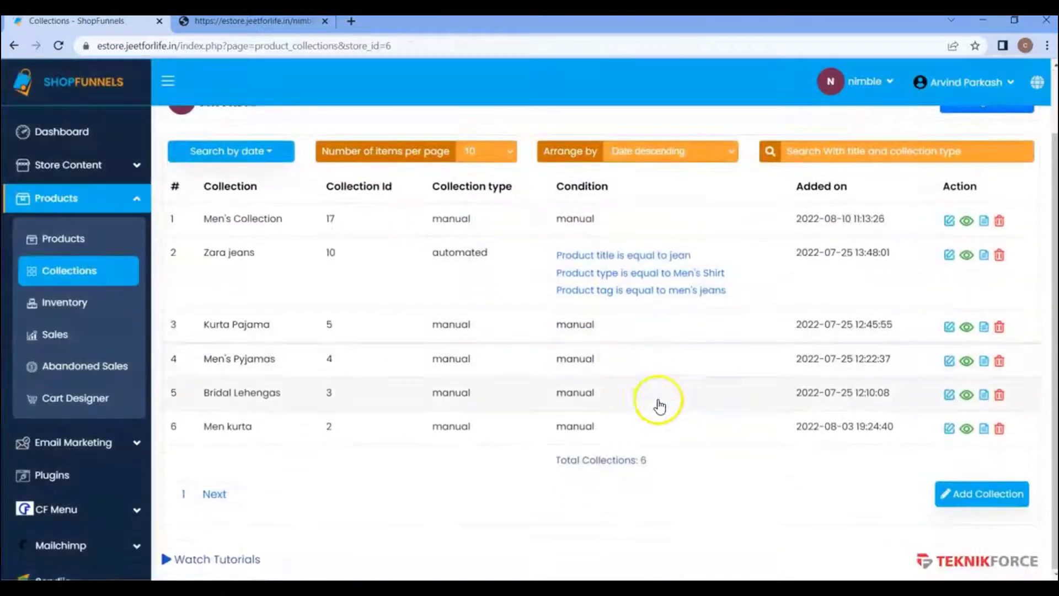
click(982, 502)
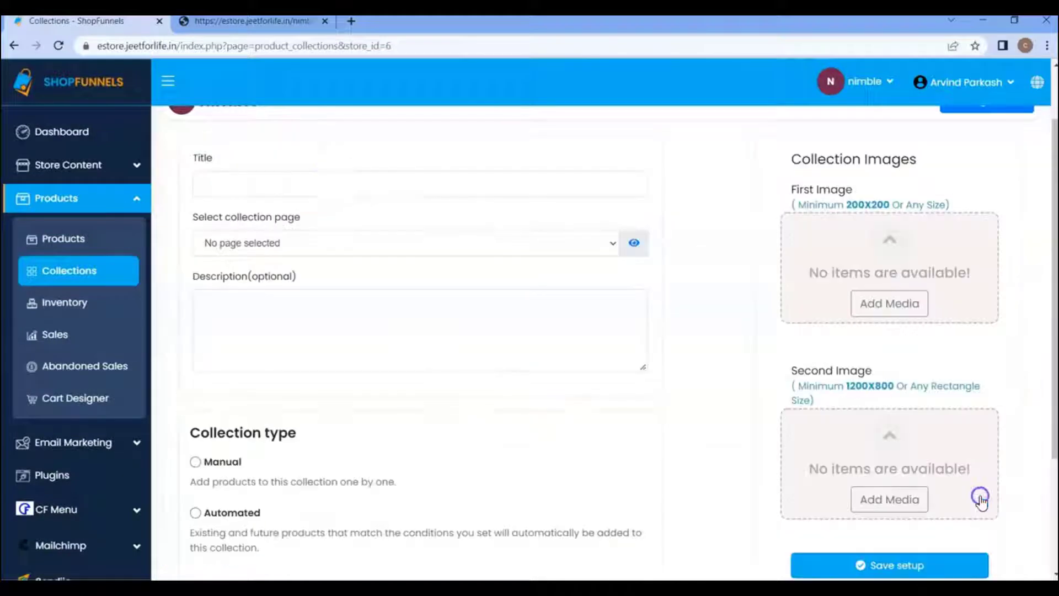
Title the new collection "Women's Collection", assign the page "collection" and enter the description "Get the latest women collection".
click(310, 186)
text(Women's Collection)
click(270, 241)
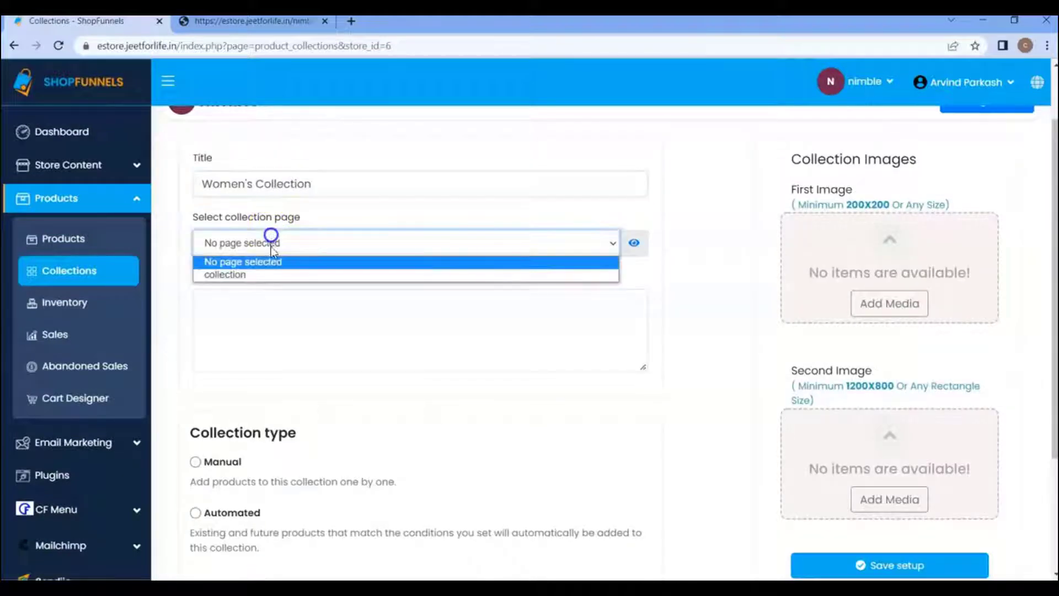
click(247, 272)
click(266, 305)
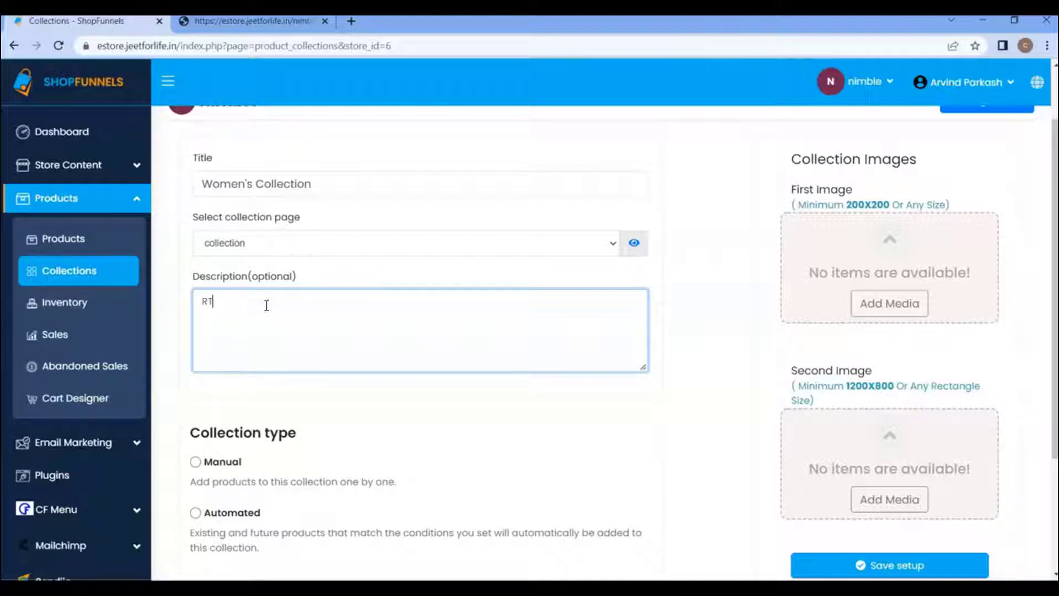
text(Get the latest women collectio)
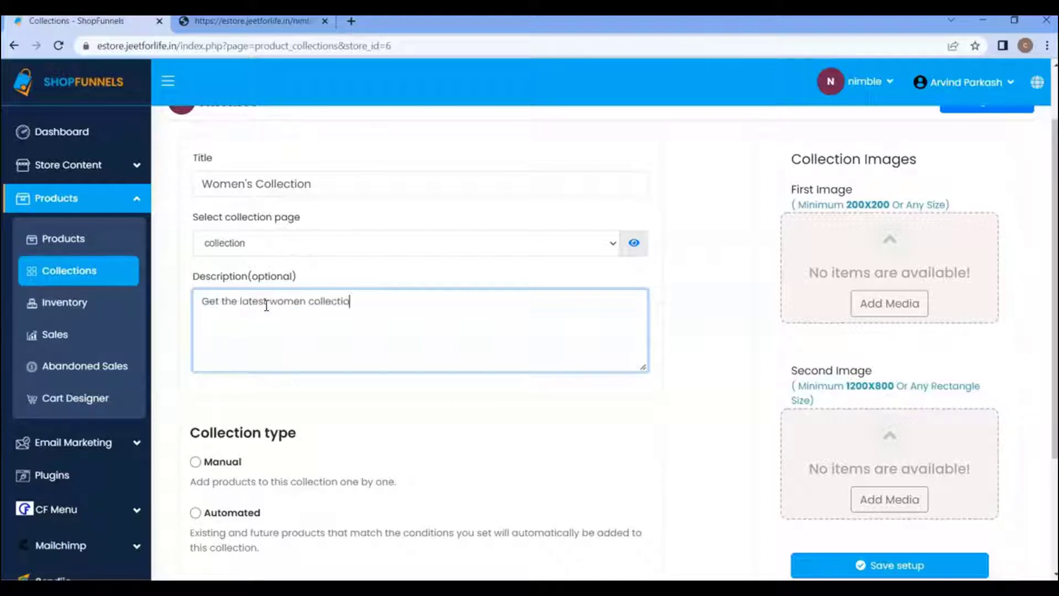
text(n)
click(286, 397)
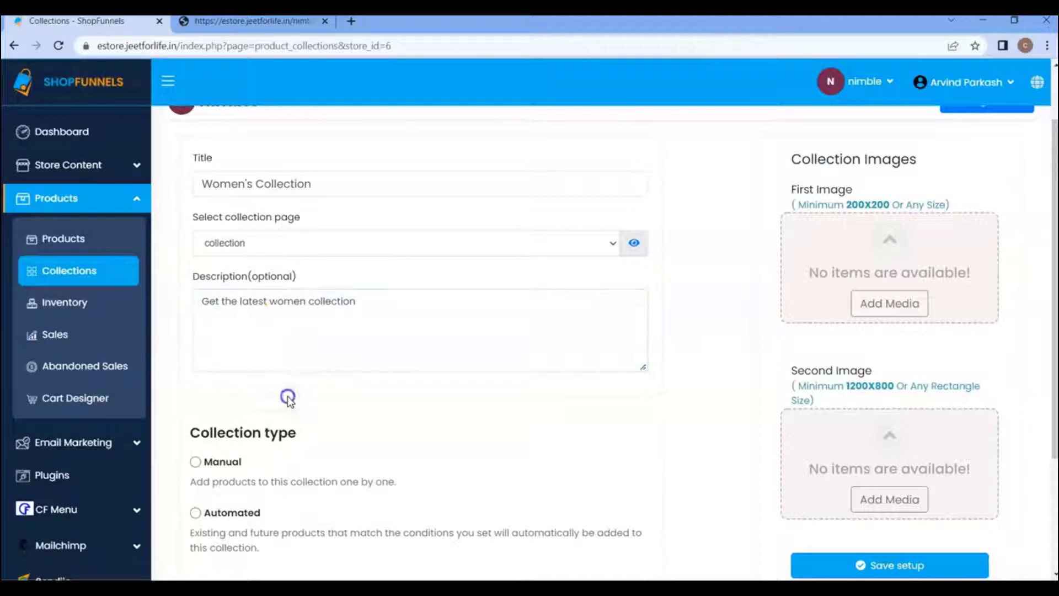
Set the collection type to Automated with the condition that the product title is equal to "jean".
scroll(291, 397, down, 3)
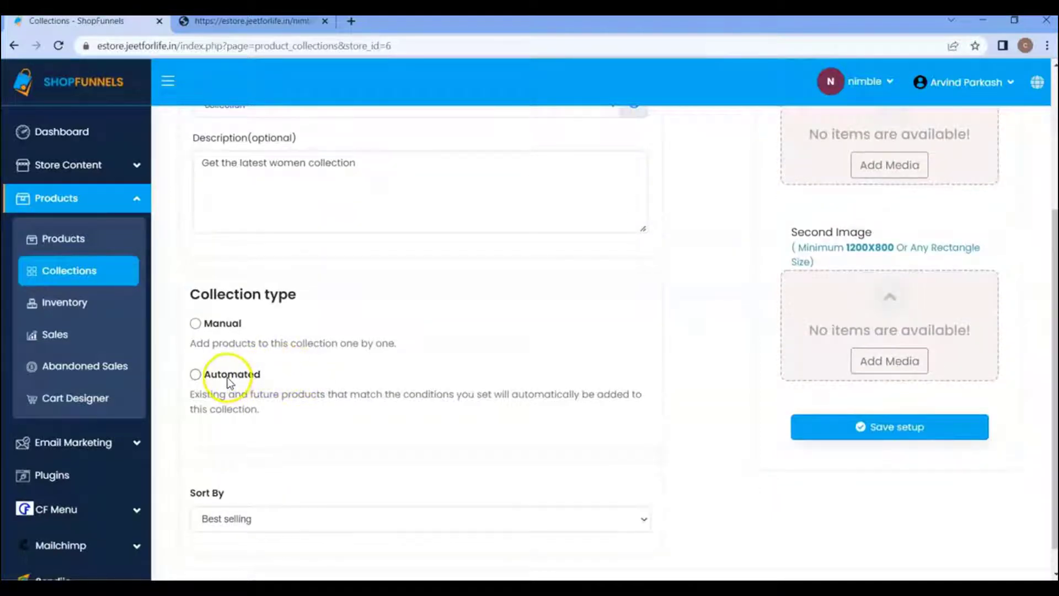
click(230, 380)
scroll(255, 367, down, 3)
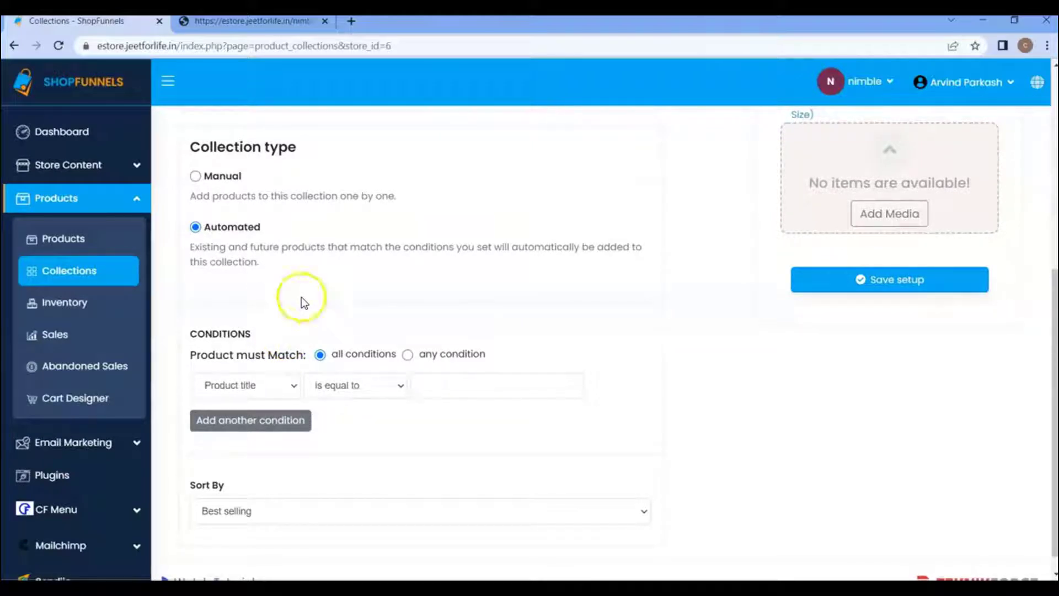
click(274, 381)
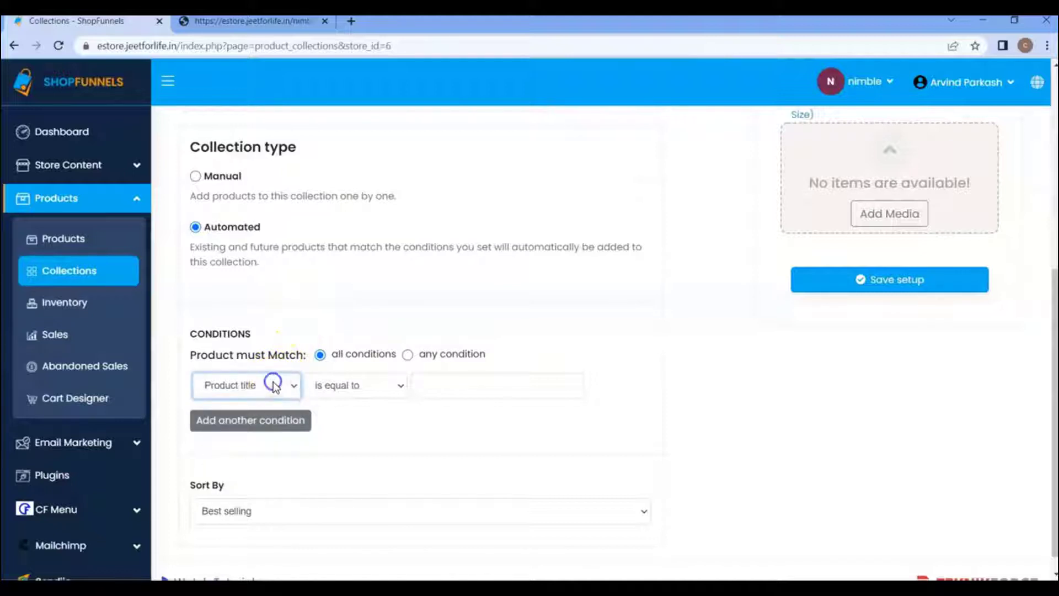
click(369, 388)
click(462, 391)
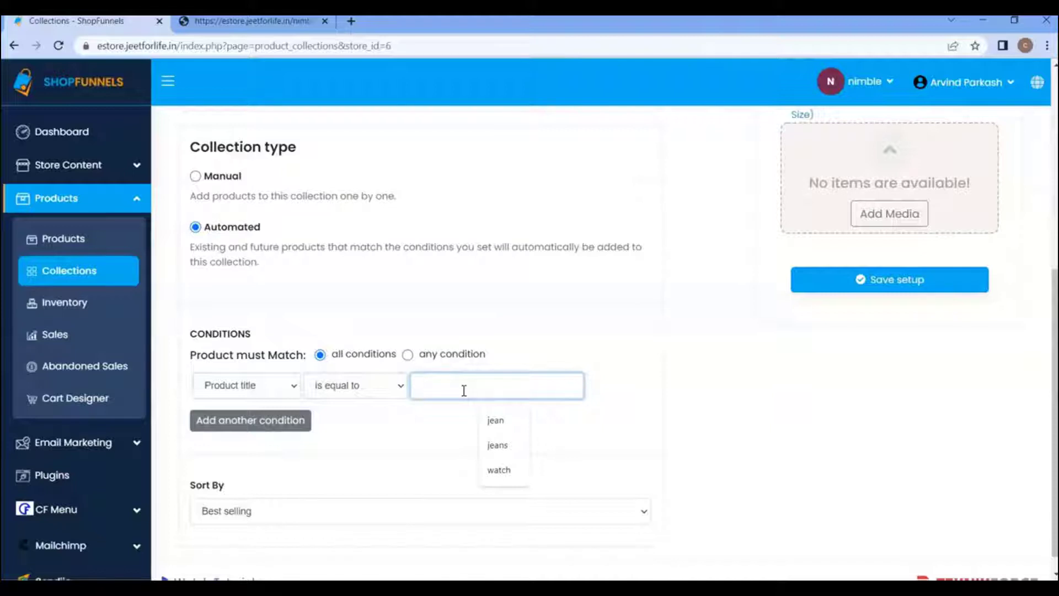
click(493, 420)
click(554, 430)
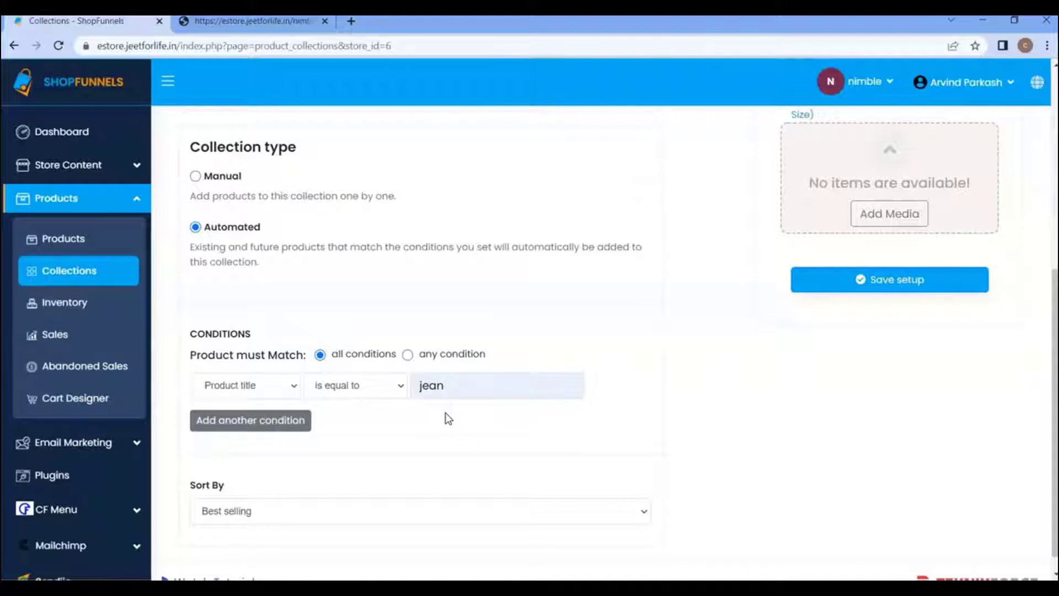
Add a second condition requiring that the product type is equal to Traditional wear.
click(269, 426)
click(364, 422)
click(367, 422)
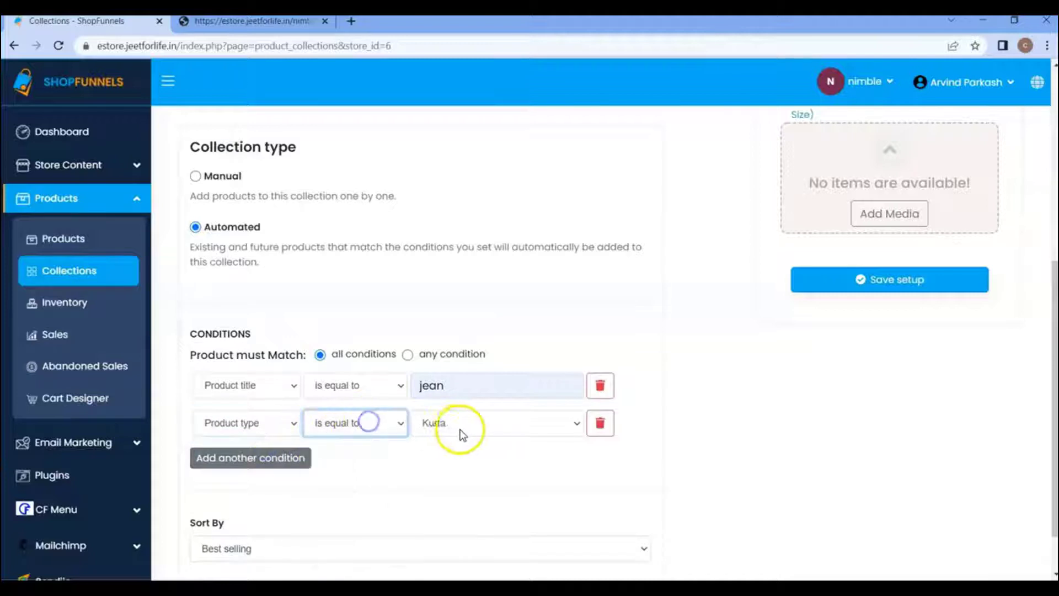
click(460, 428)
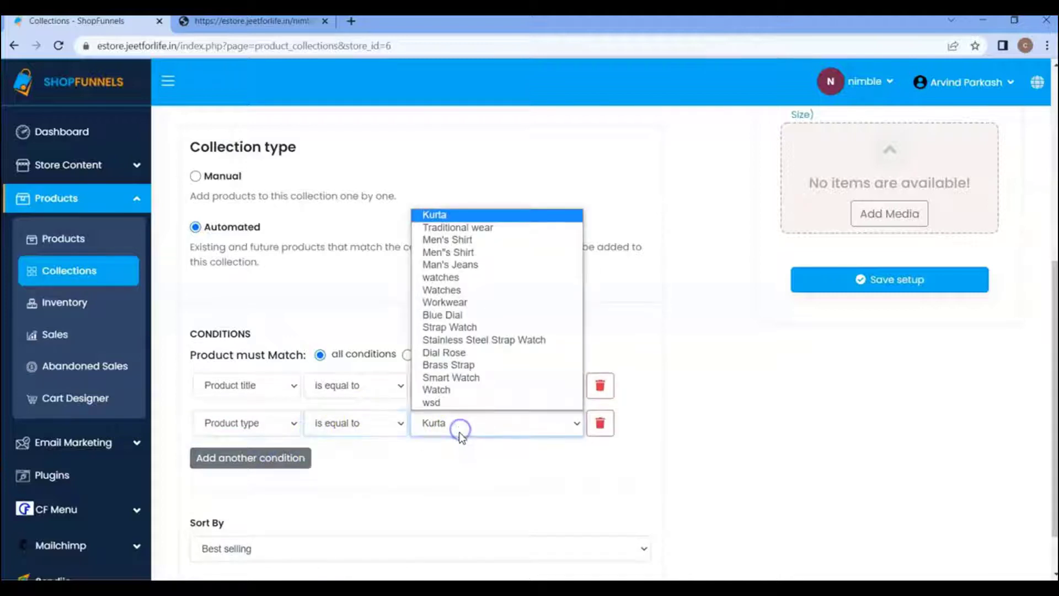
click(455, 228)
Add a third condition requiring that the product price is greater than 100, and keep the sort order at Best selling.
click(266, 461)
click(264, 461)
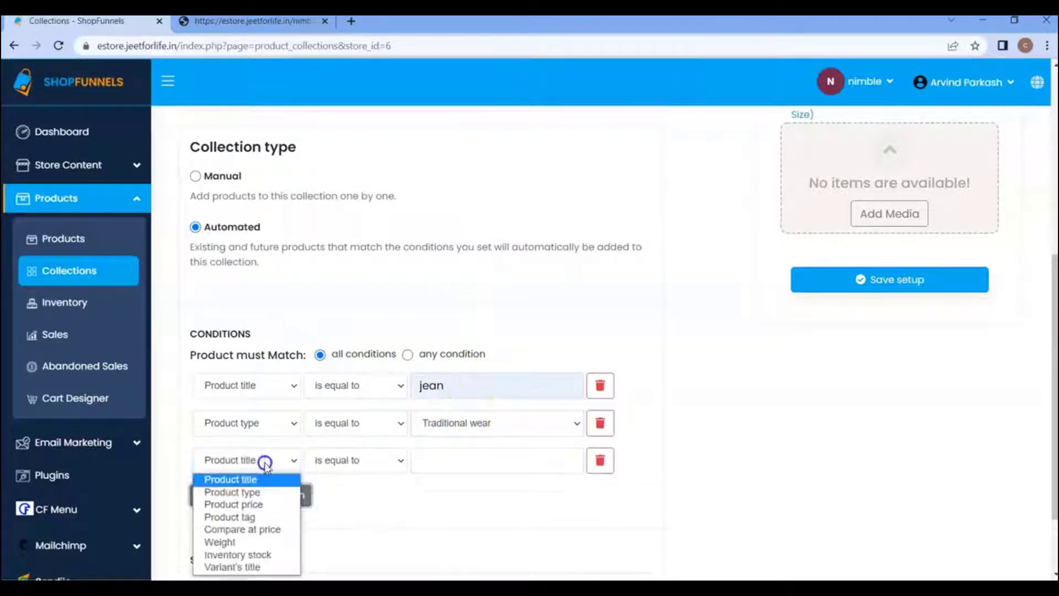
click(251, 504)
click(400, 457)
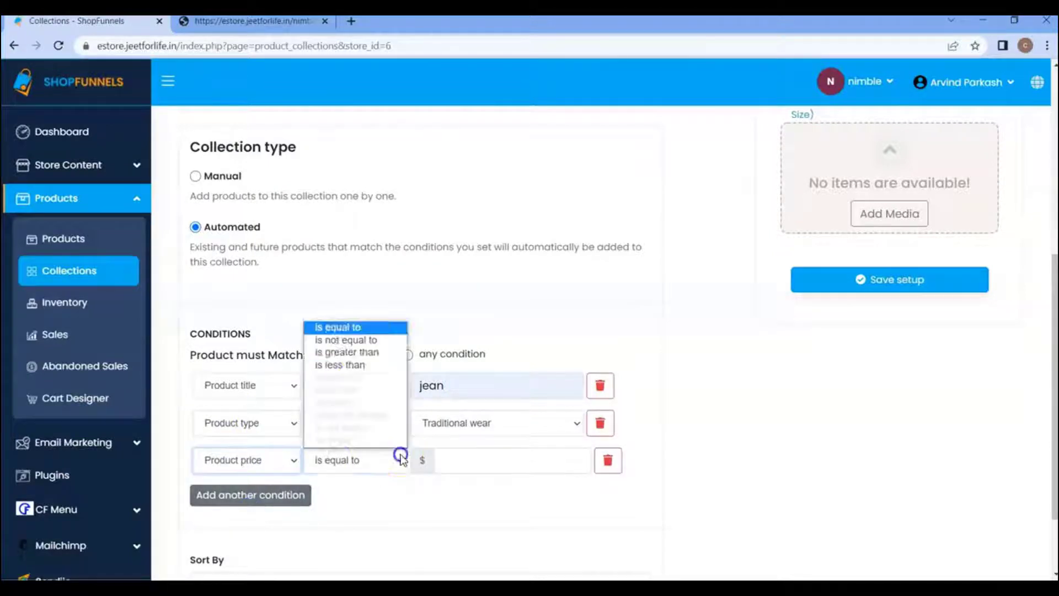
click(363, 354)
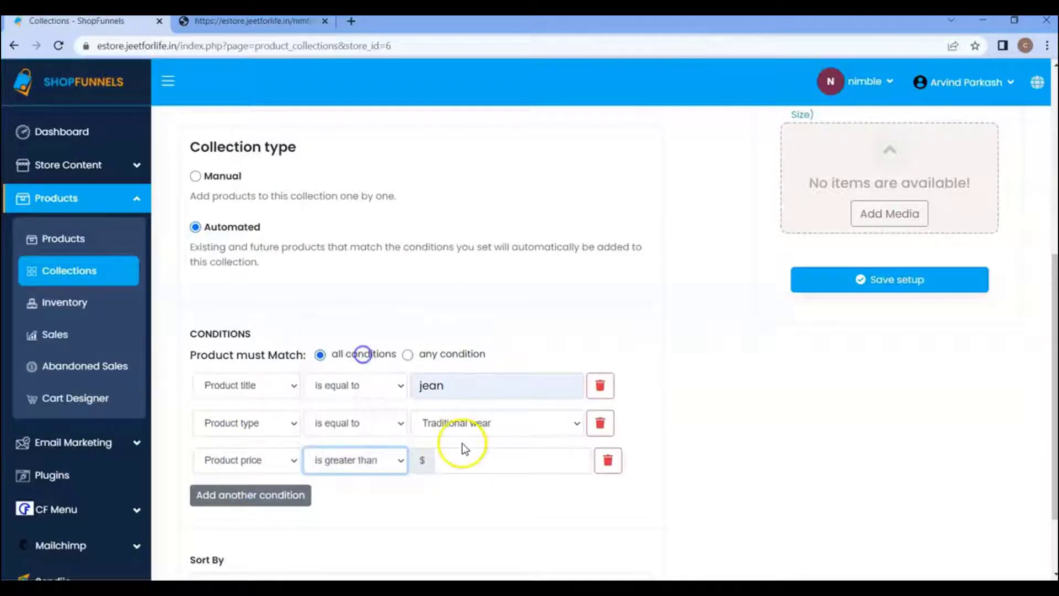
click(466, 455)
text(100)
scroll(530, 486, down, 2)
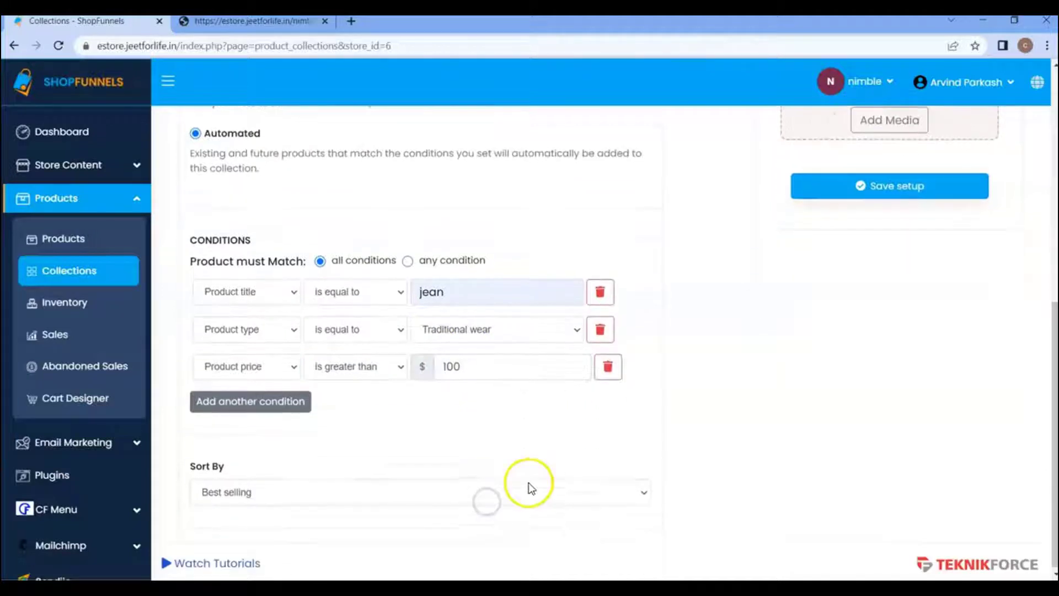
click(303, 483)
click(303, 484)
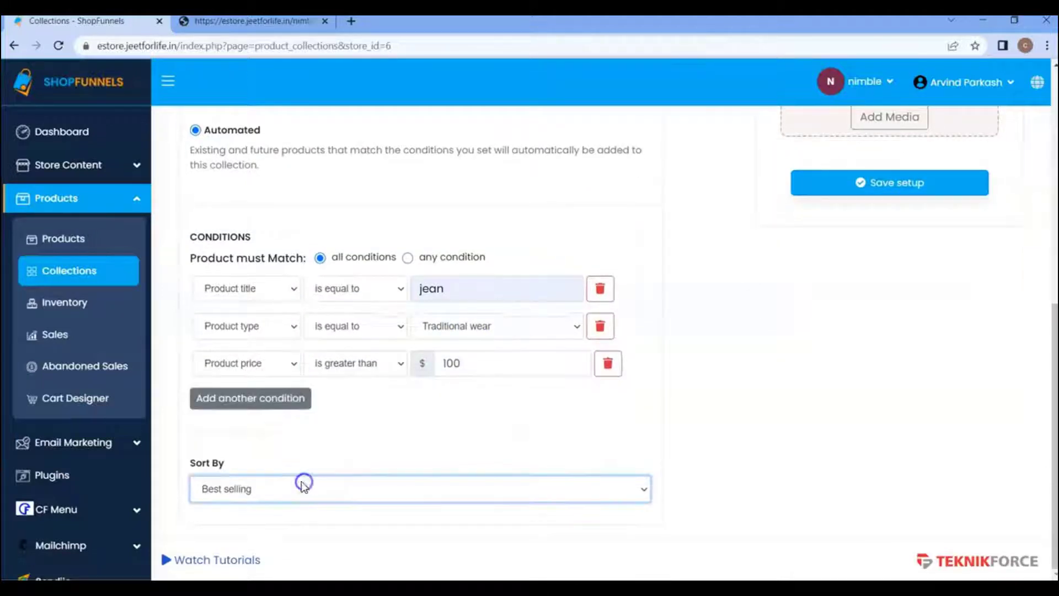
Set the collection's first image to mohey_website_alia_purple1_mega-menu_women_banner_655-pixel-x-449-pixel.jpg from the media library.
scroll(717, 397, up, 5)
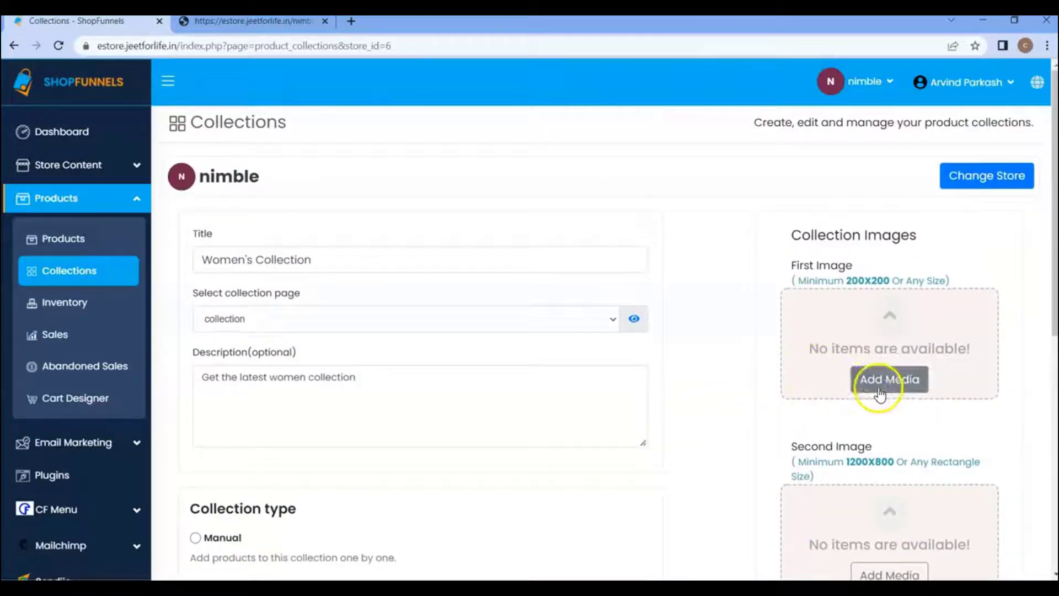
click(883, 380)
scroll(599, 354, down, 3)
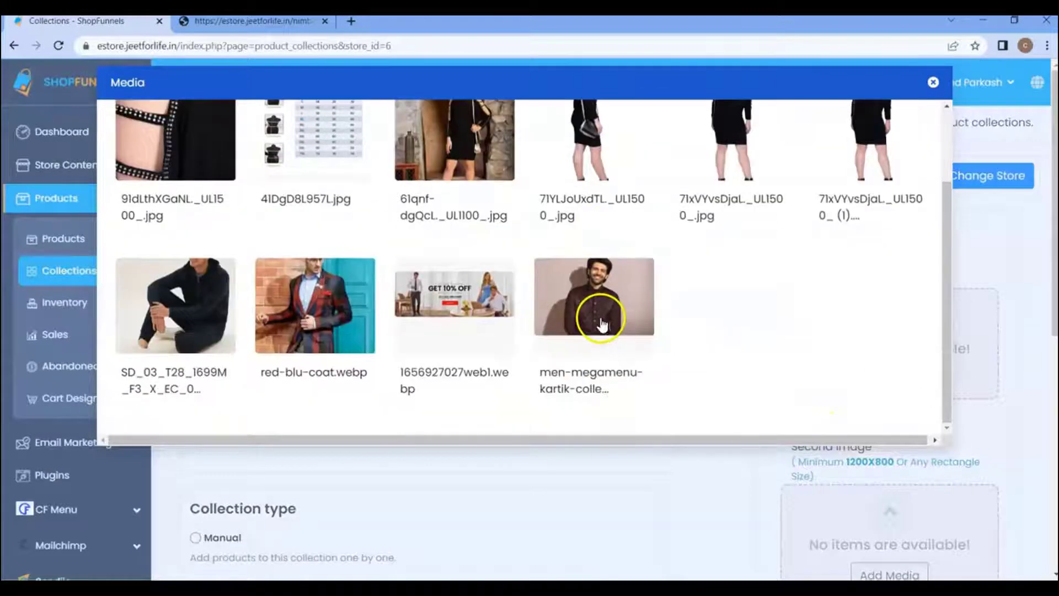
click(463, 238)
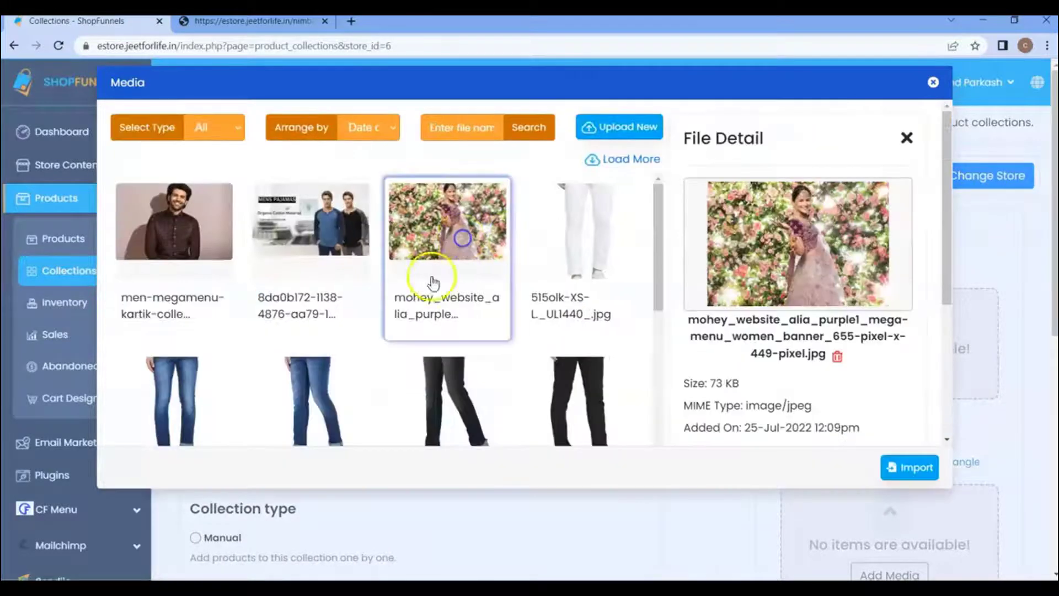
click(908, 463)
Set the collection's second image to women-lp-banner-june.png from the media library.
scroll(901, 446, down, 5)
click(902, 358)
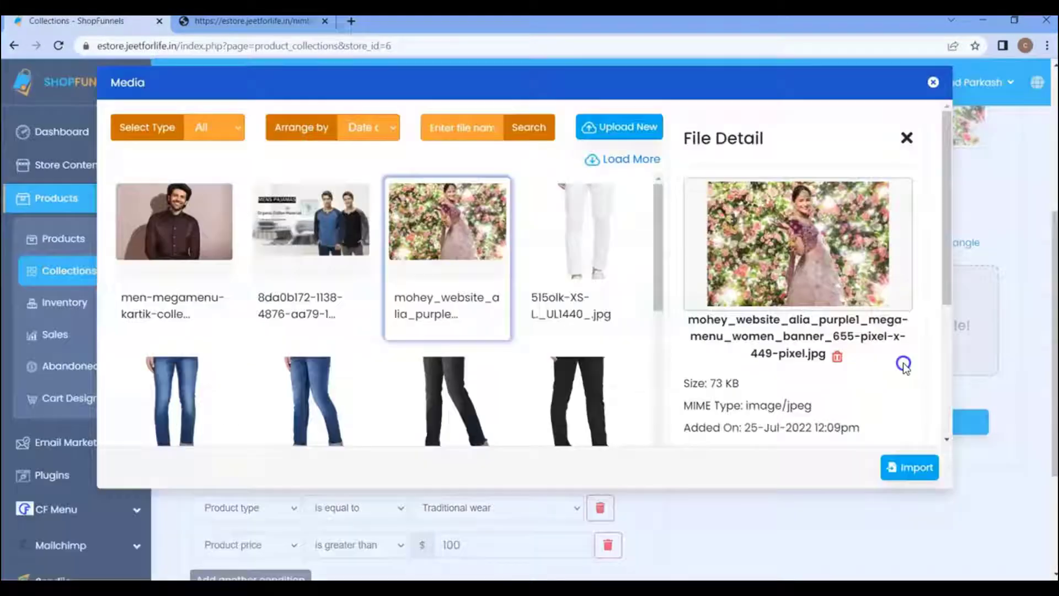
click(612, 166)
click(190, 237)
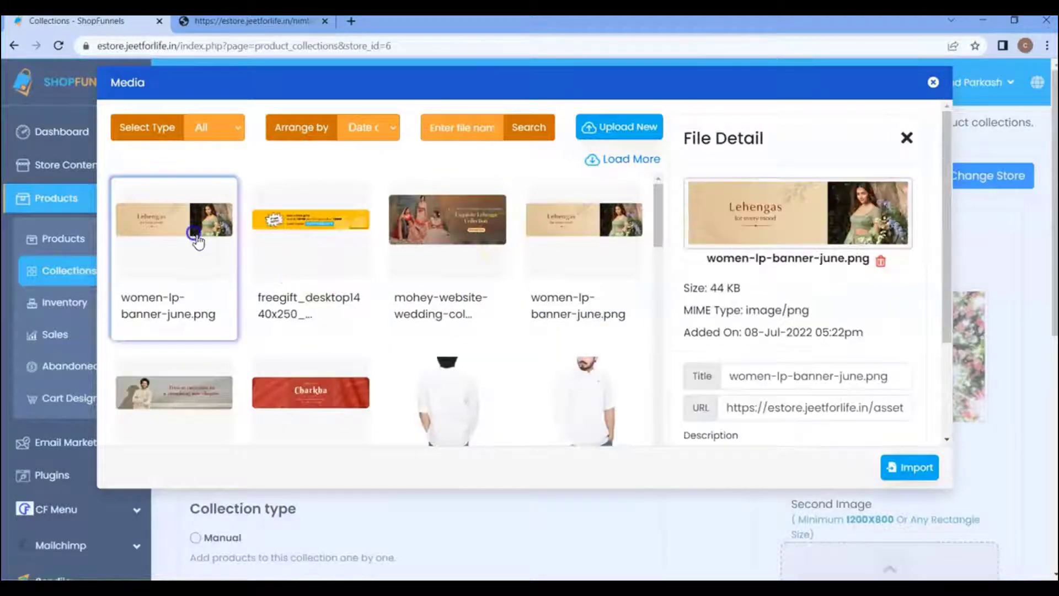
click(894, 463)
Save the Women's Collection setup and open its collection page on the storefront.
scroll(889, 452, down, 5)
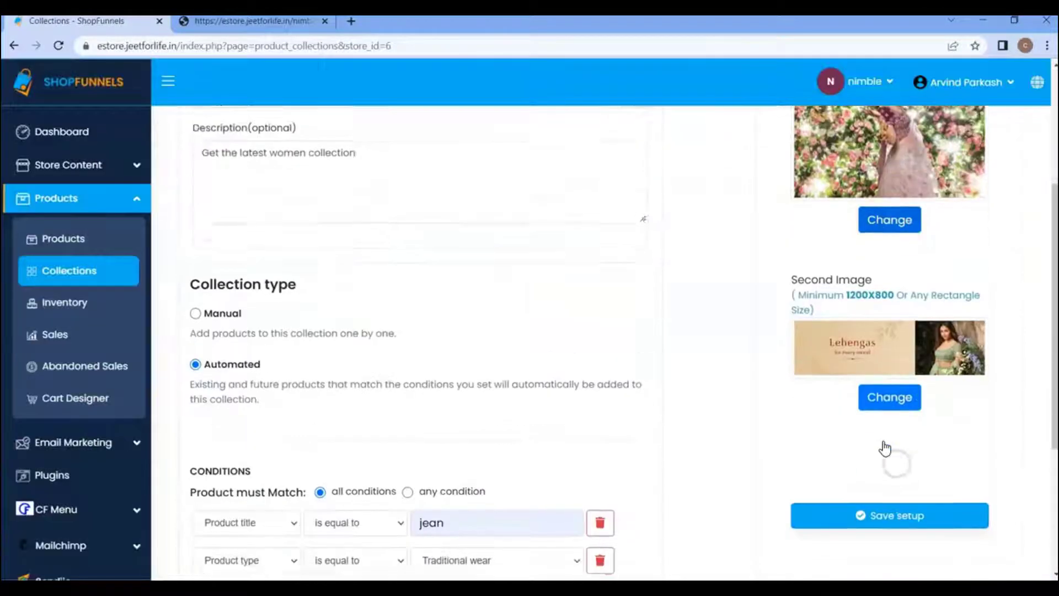
click(900, 465)
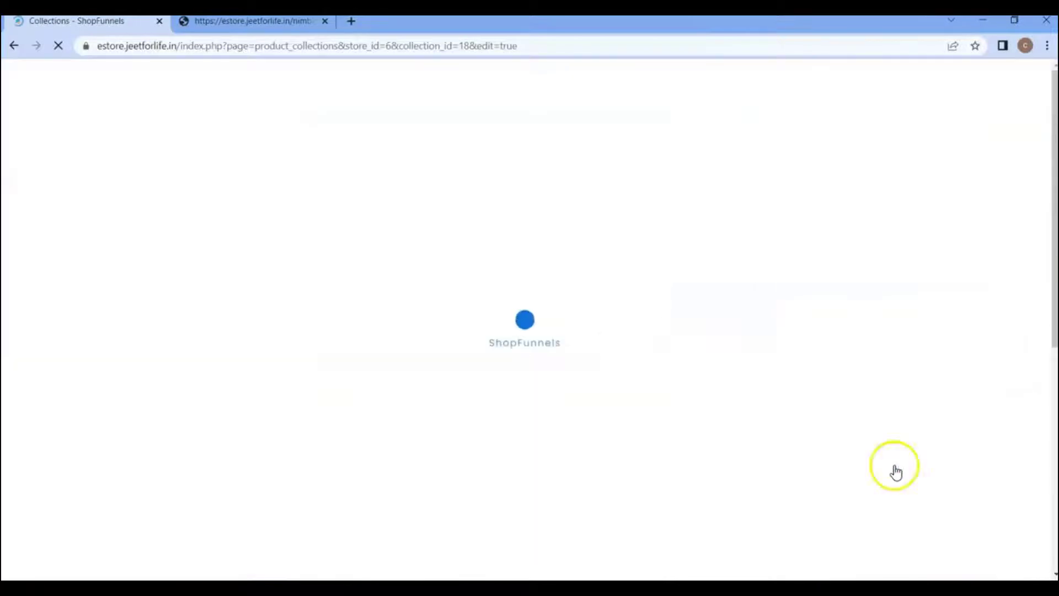
click(632, 321)
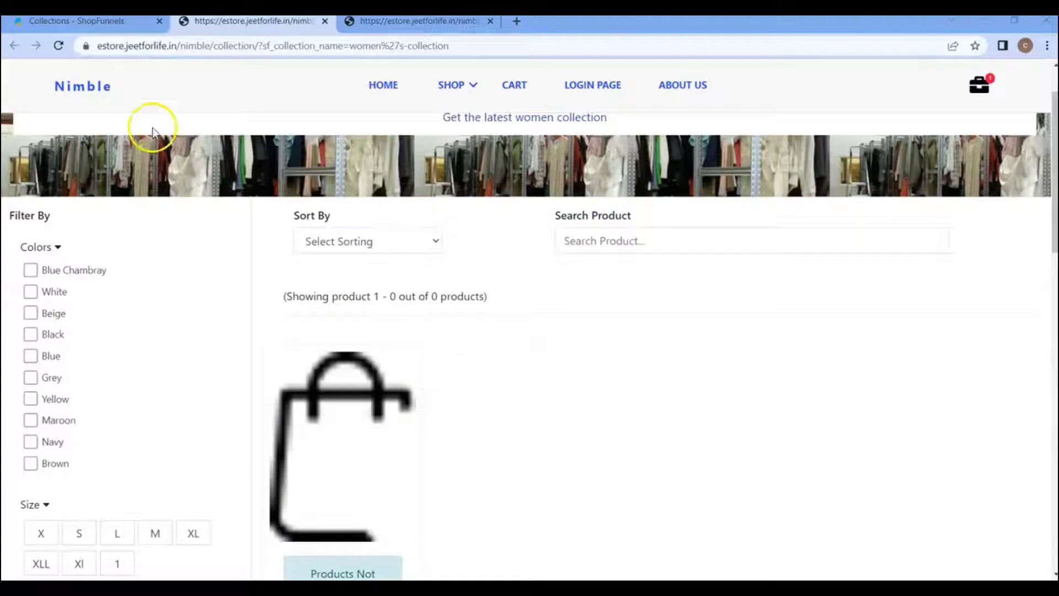
Check the collection's matching conditions against the products shown on its storefront page.
click(130, 22)
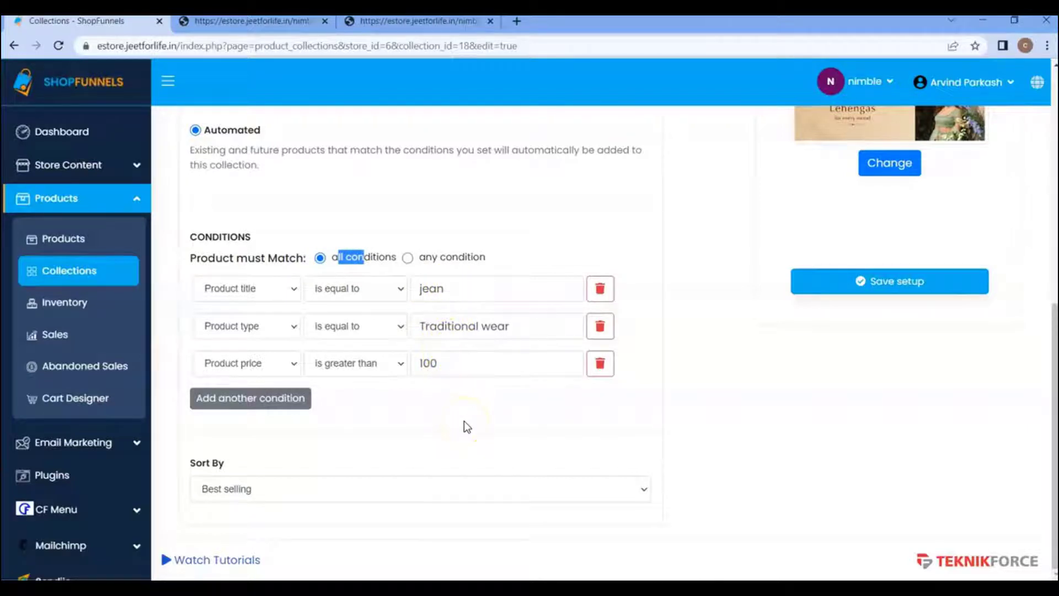
click(232, 25)
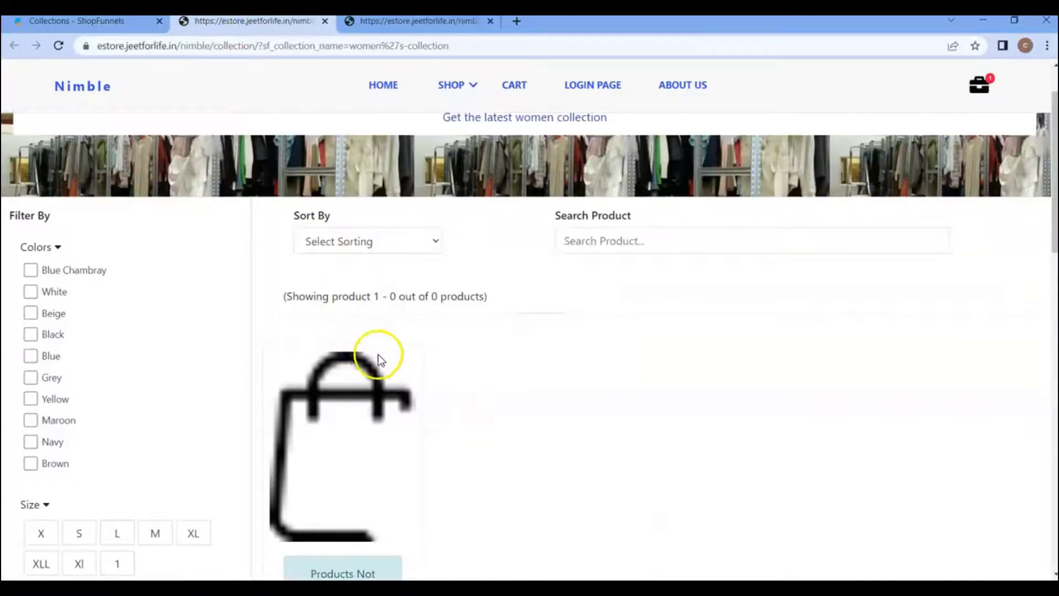
click(153, 28)
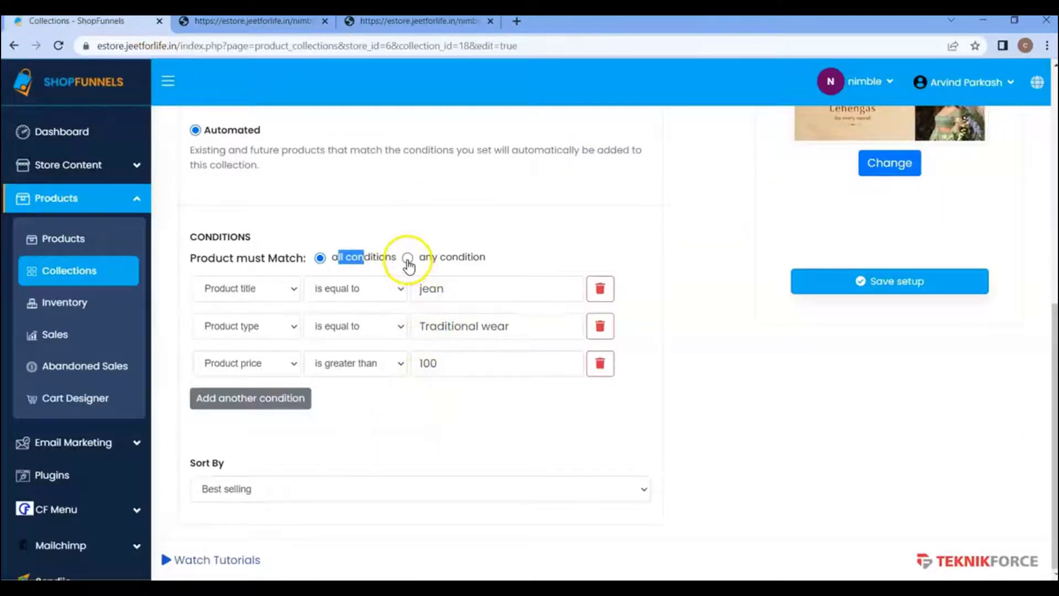
Change the product matching rule to any condition and save the collection setup.
click(438, 398)
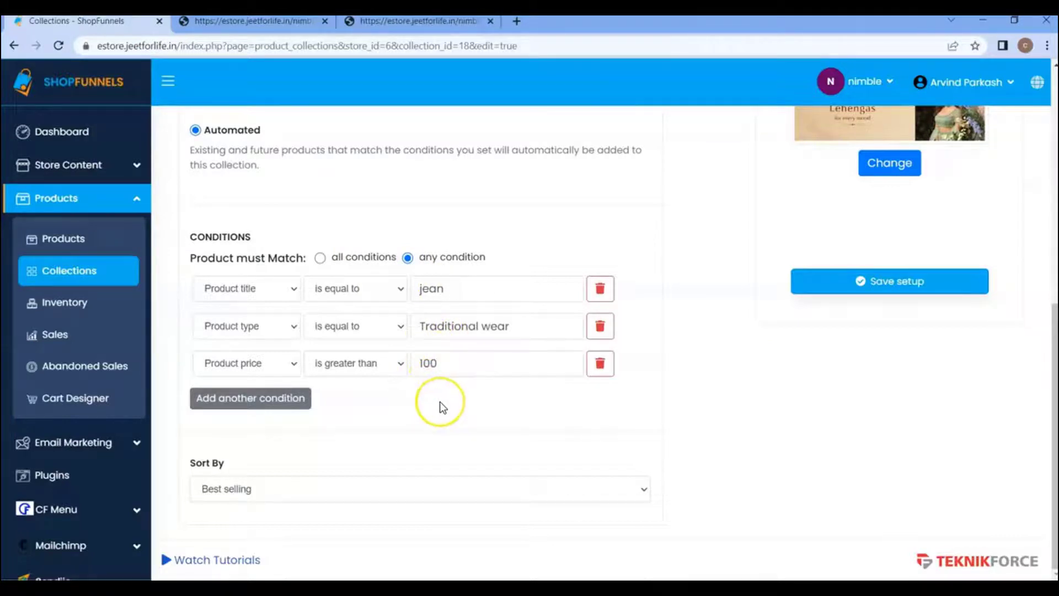
click(437, 256)
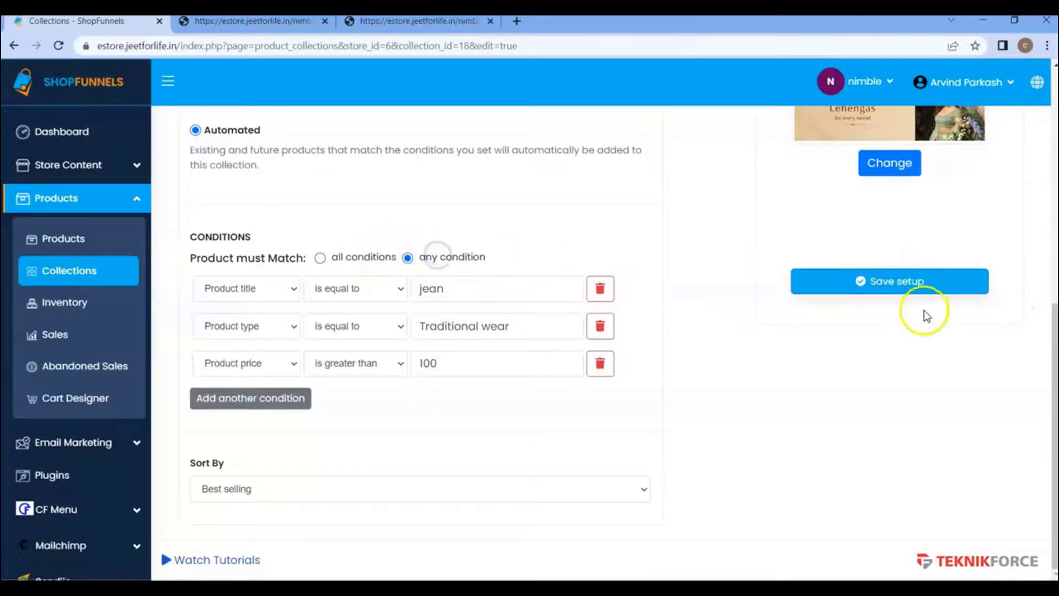
click(910, 286)
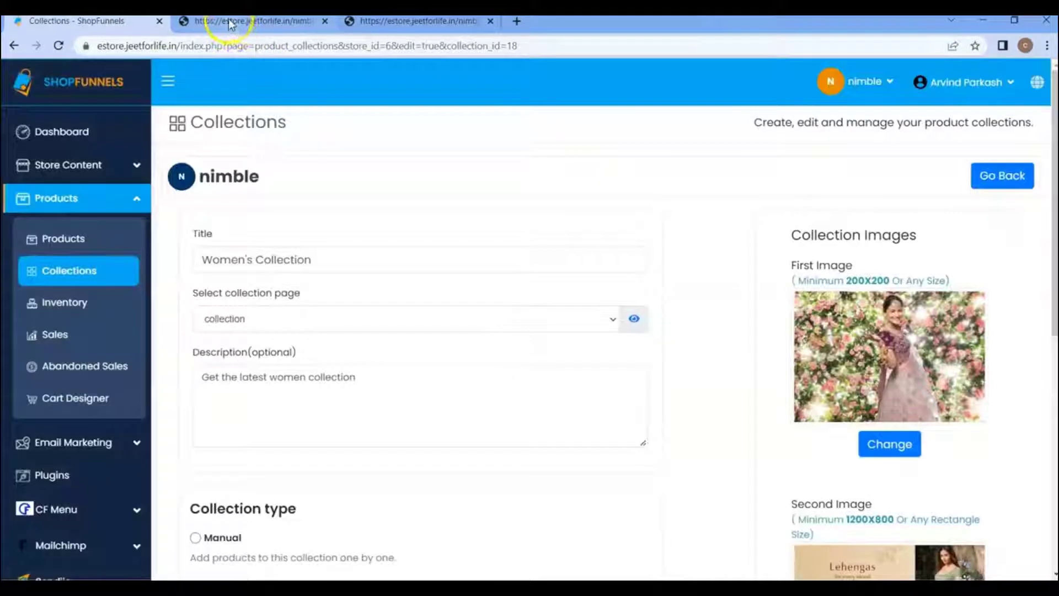
Reload the Women's Collection storefront page and review the listed products with their types and prices.
click(228, 19)
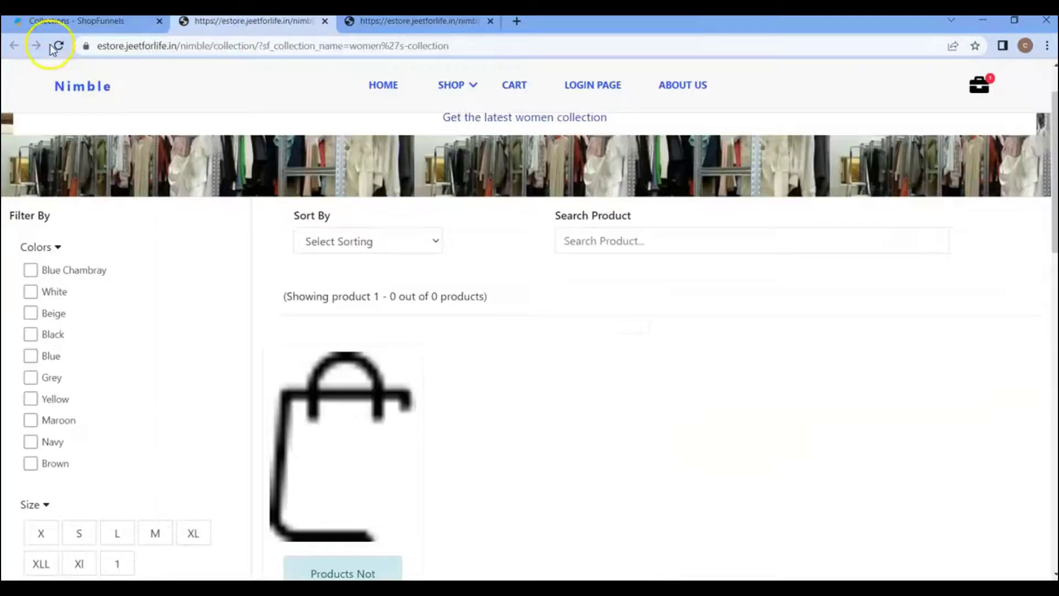
click(53, 47)
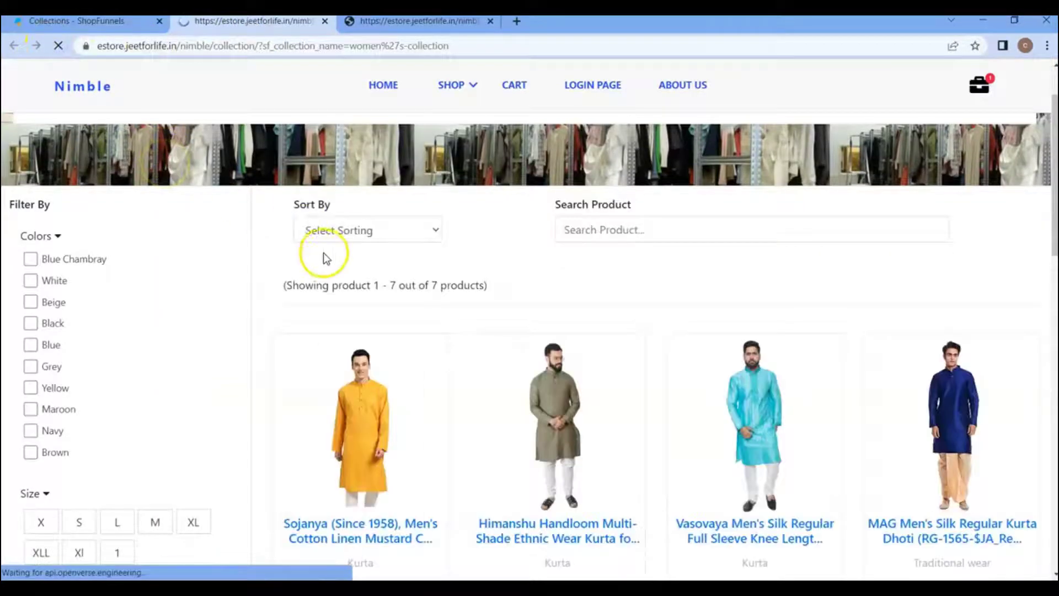
scroll(358, 271, down, 8)
scroll(473, 303, up, 2)
scroll(490, 298, down, 3)
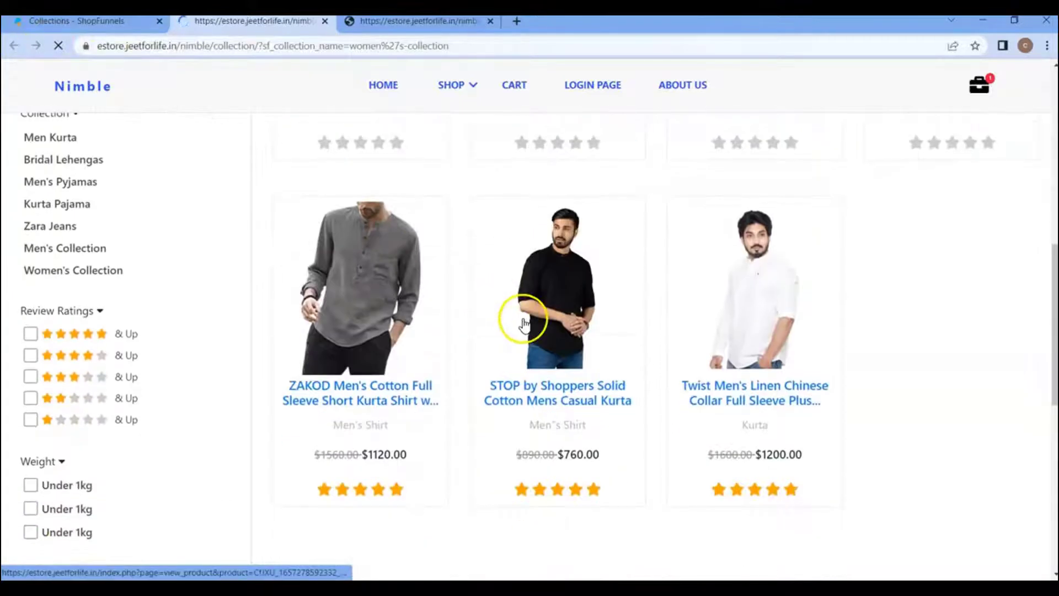
scroll(452, 340, up, 2)
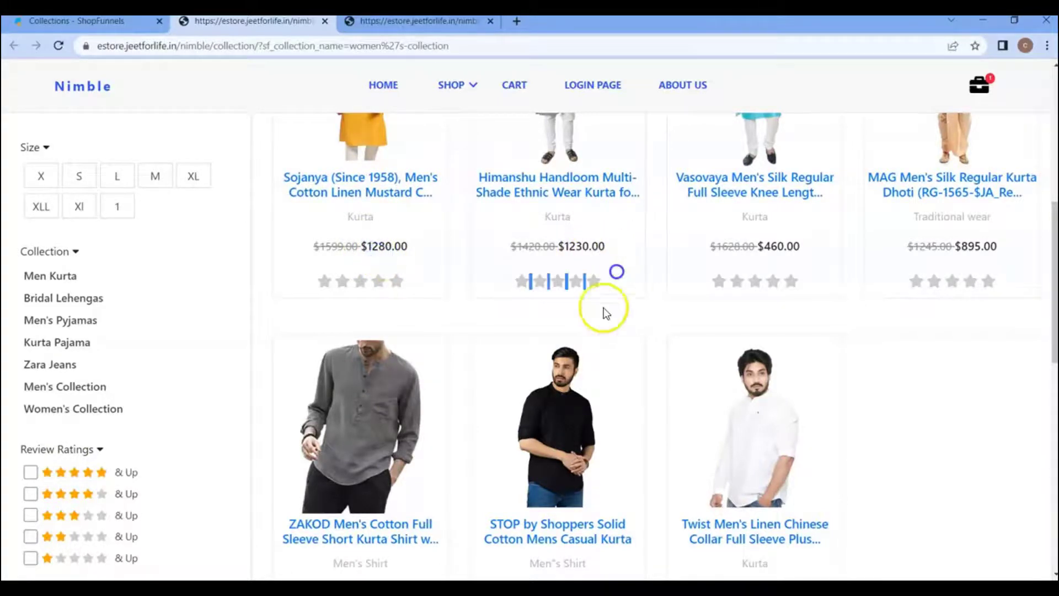
scroll(662, 310, down, 2)
scroll(828, 298, up, 2)
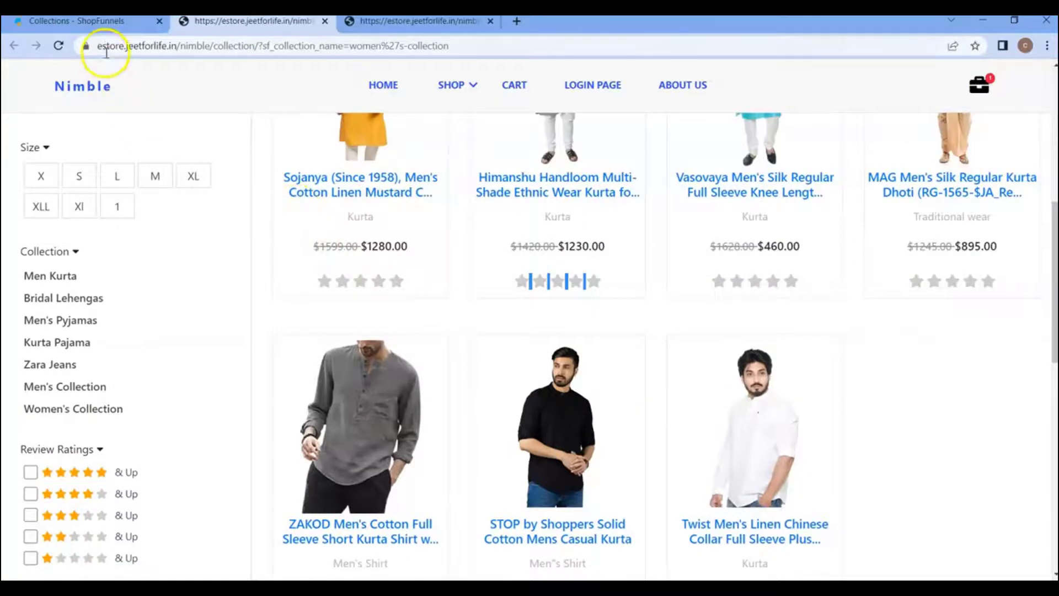
Set the product price condition to greater than 1500 and save the collection setup.
click(104, 22)
scroll(405, 310, down, 8)
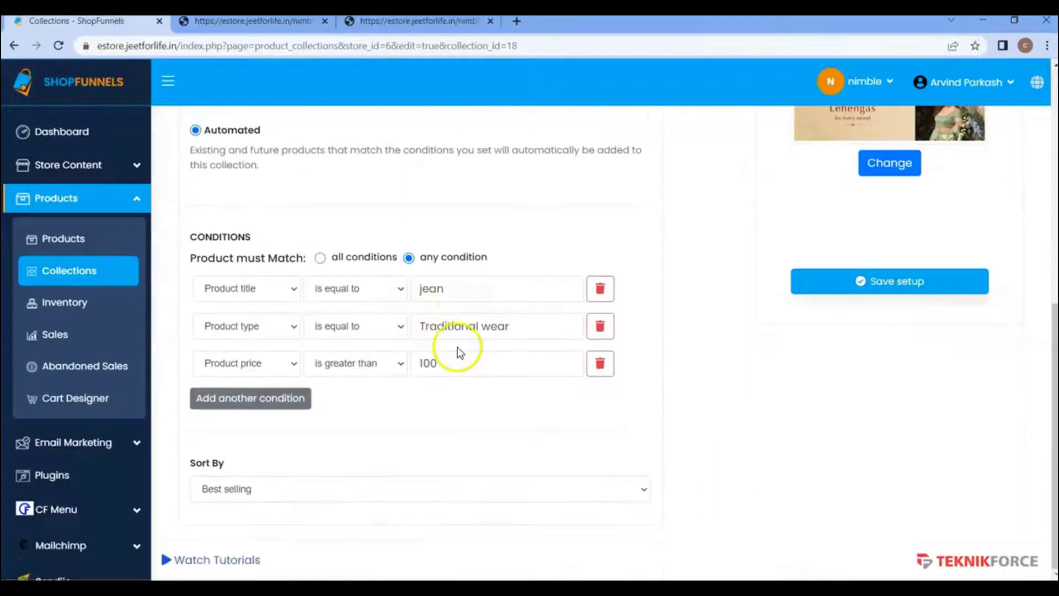
click(458, 366)
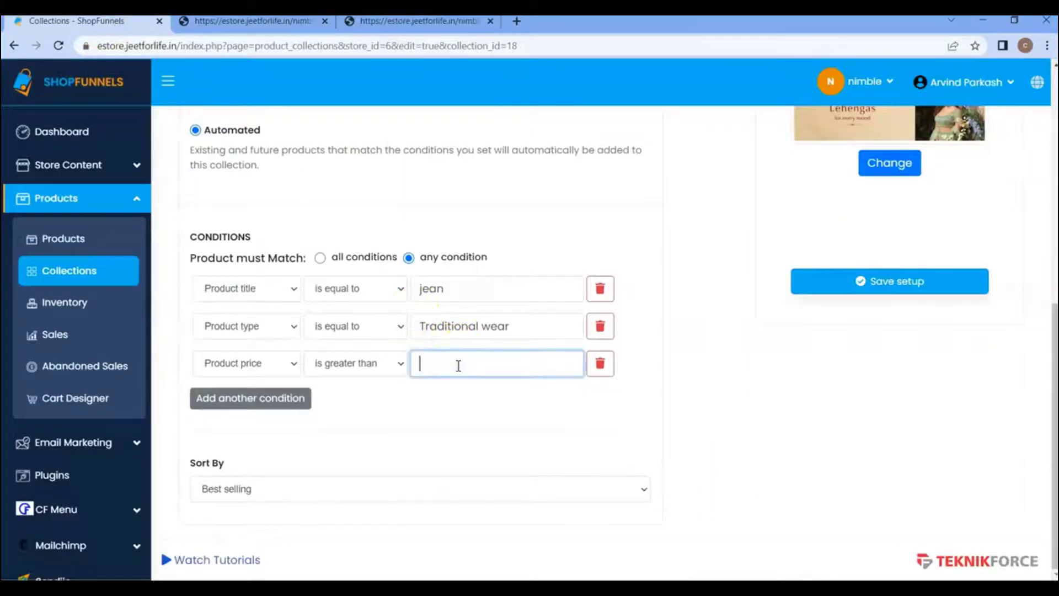
click(875, 280)
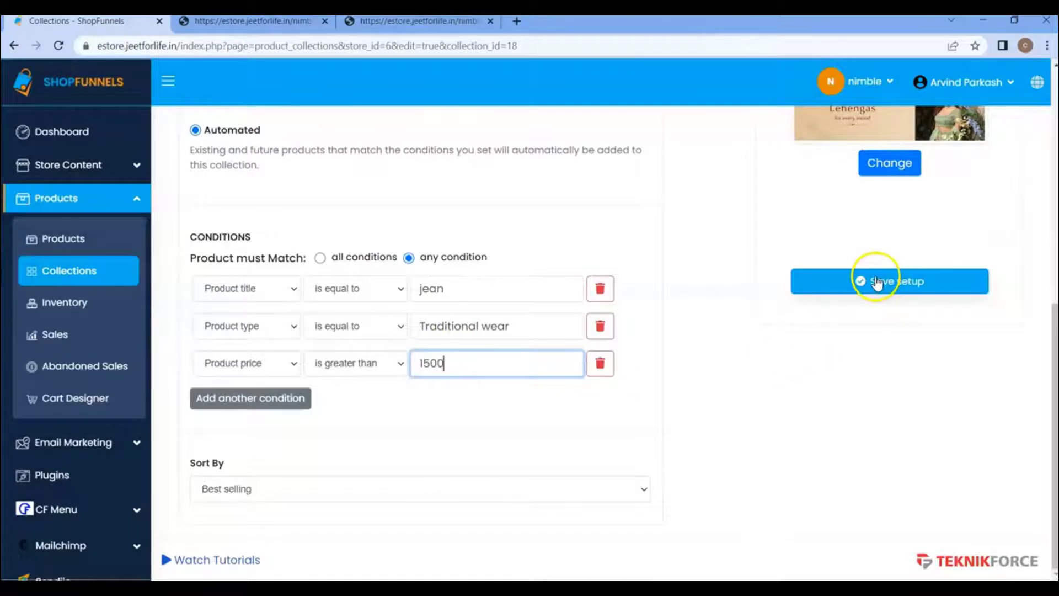
Reload the Women's Collection storefront page and examine the price and product type of the listed product.
click(266, 22)
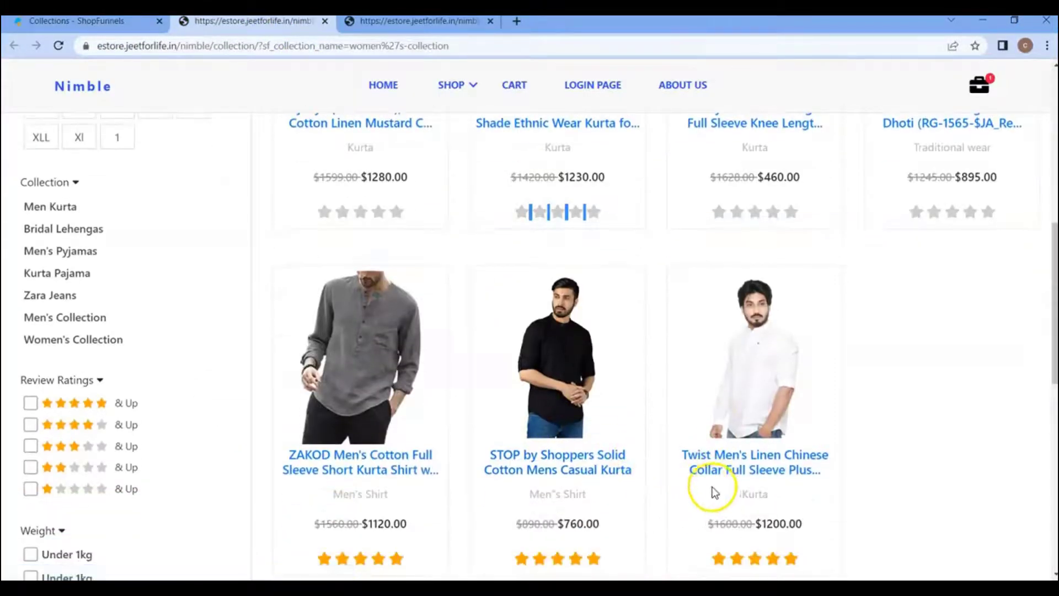
click(59, 47)
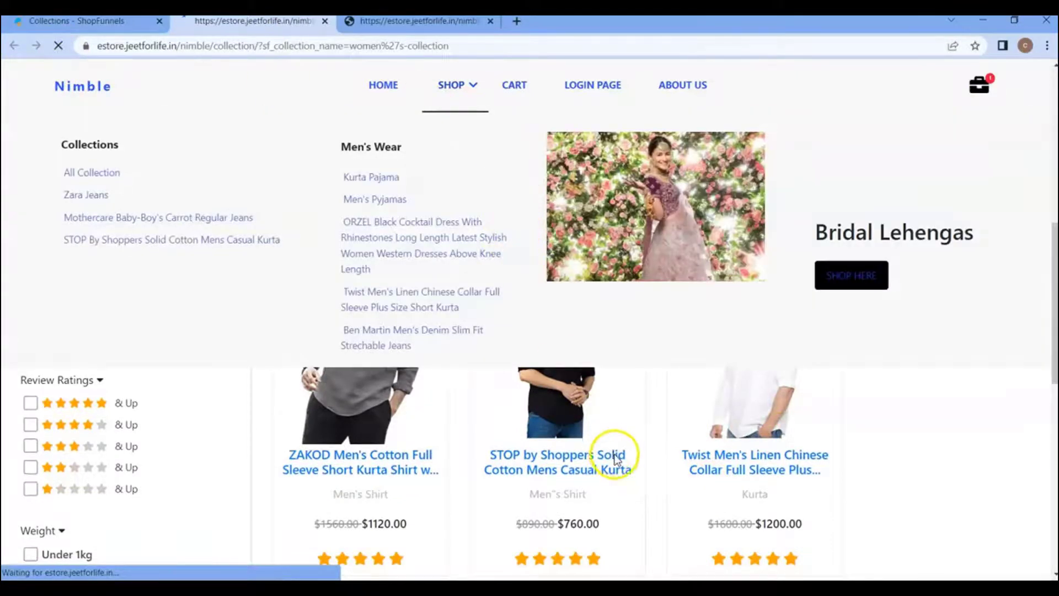
scroll(419, 313, up, 4)
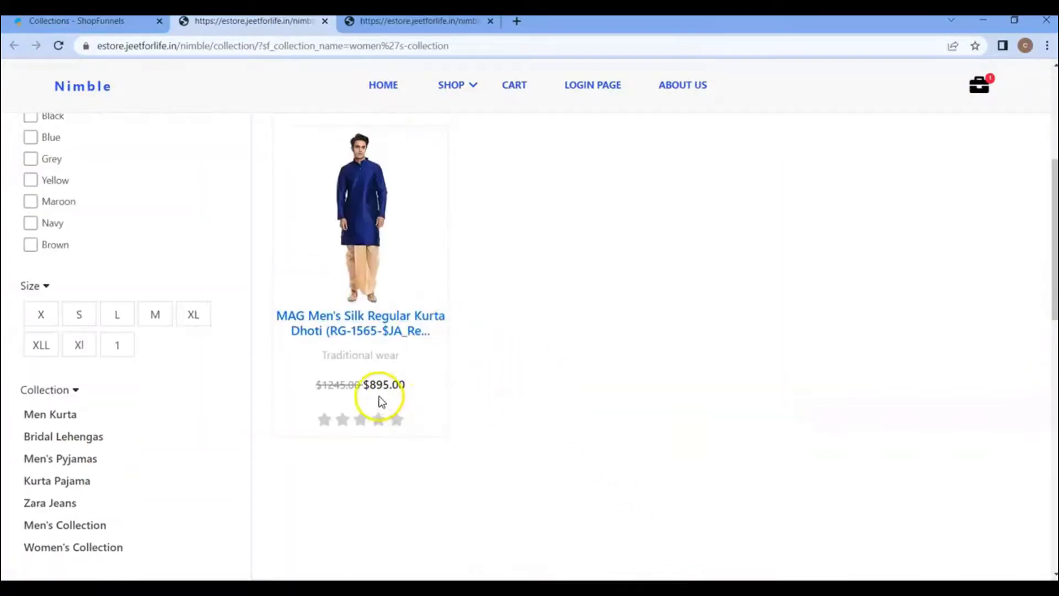
double_click(374, 389)
click(479, 394)
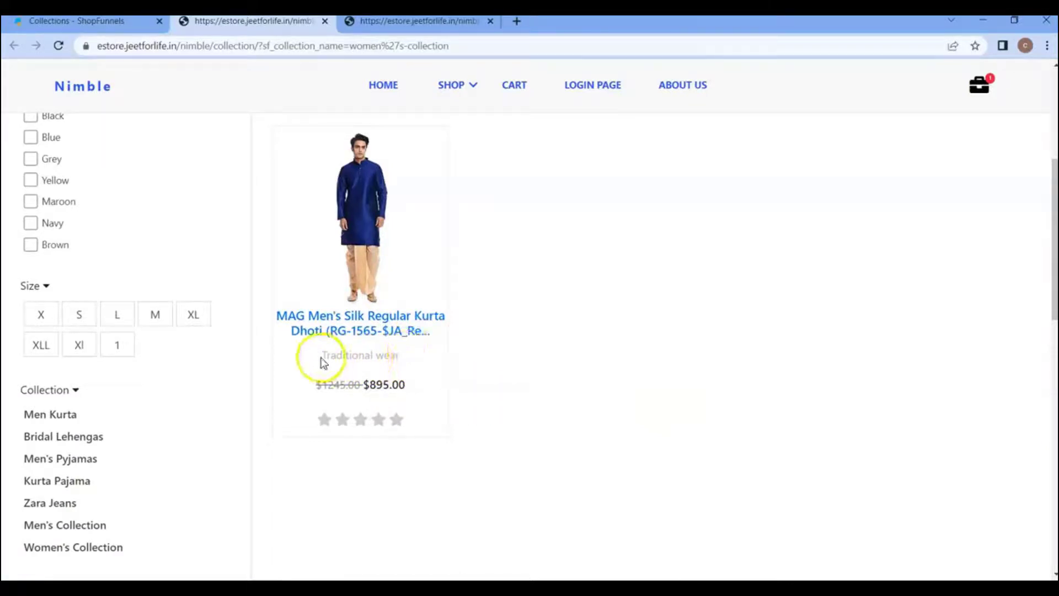
triple_click(379, 357)
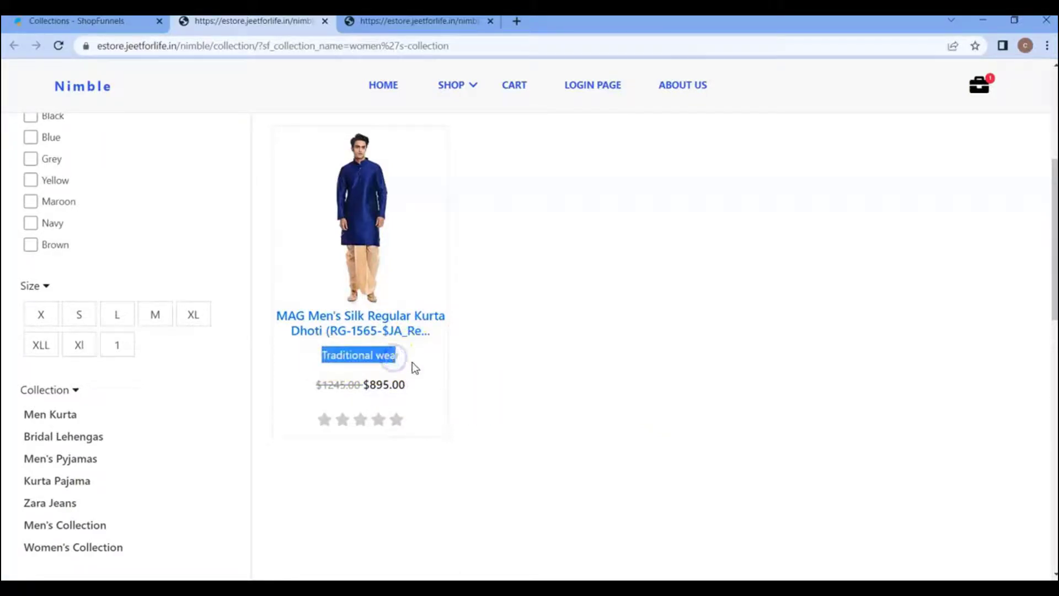
Compare the collection's product type condition with the type of the product listed on the storefront page.
click(123, 22)
scroll(531, 407, down, 6)
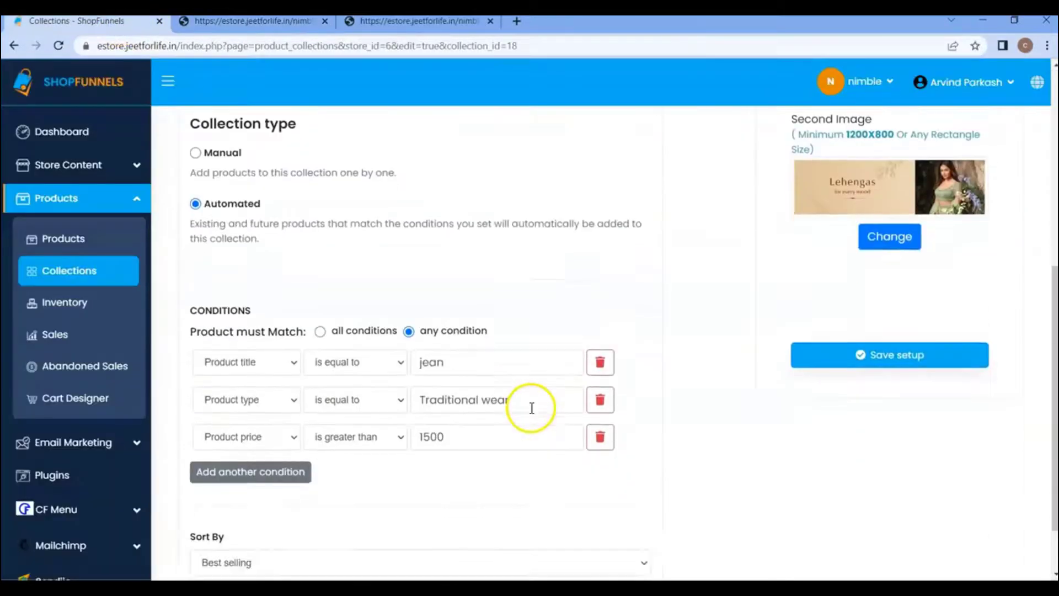
scroll(531, 408, down, 1)
drag(429, 326, 503, 325)
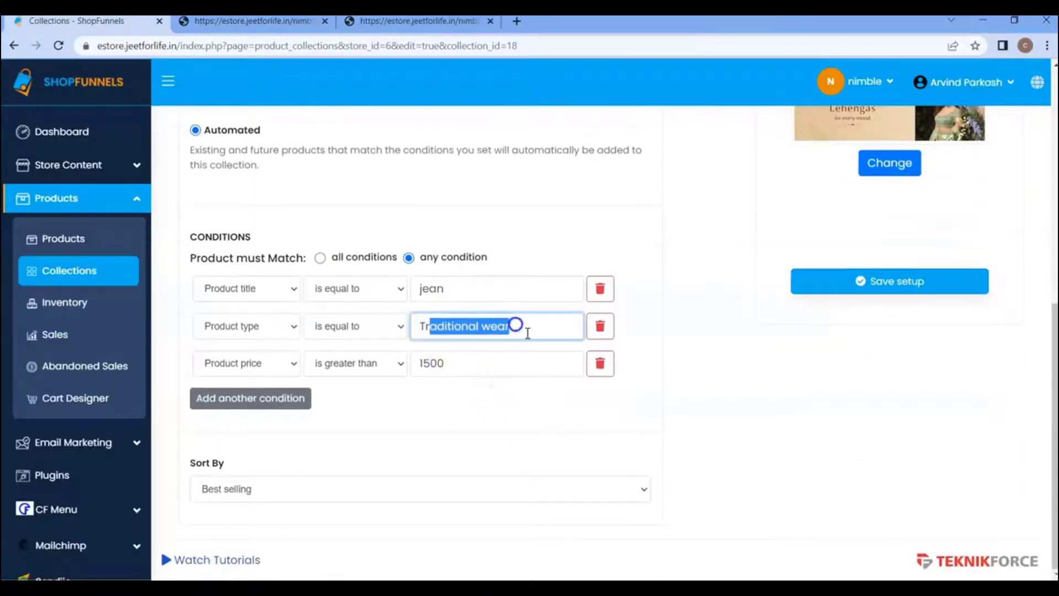
click(498, 393)
click(277, 27)
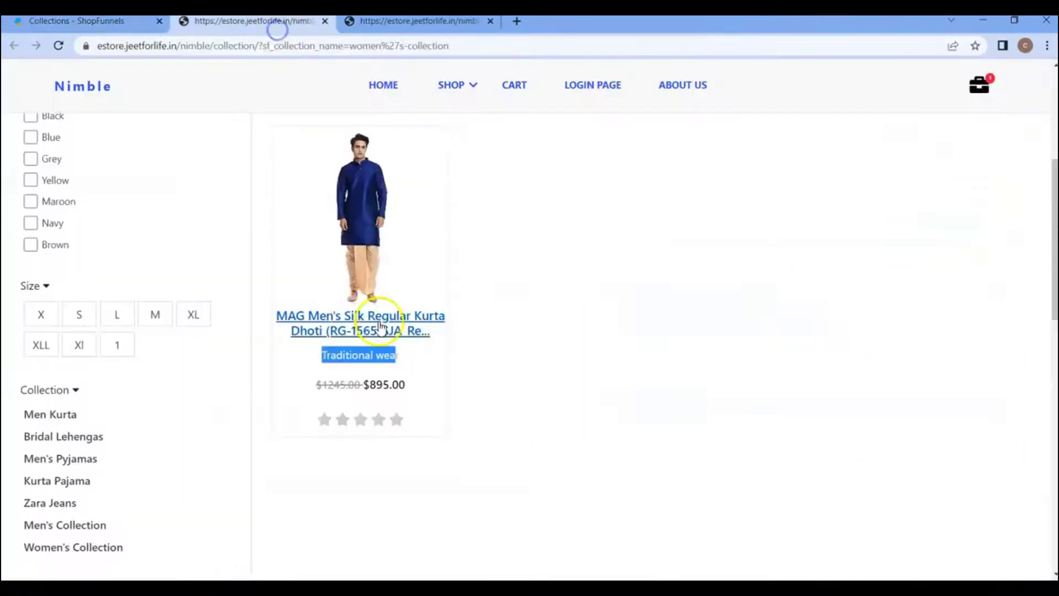
Check the listed kurta's product type on the storefront against the conditions in the Women's Collection setup.
drag(323, 355, 407, 361)
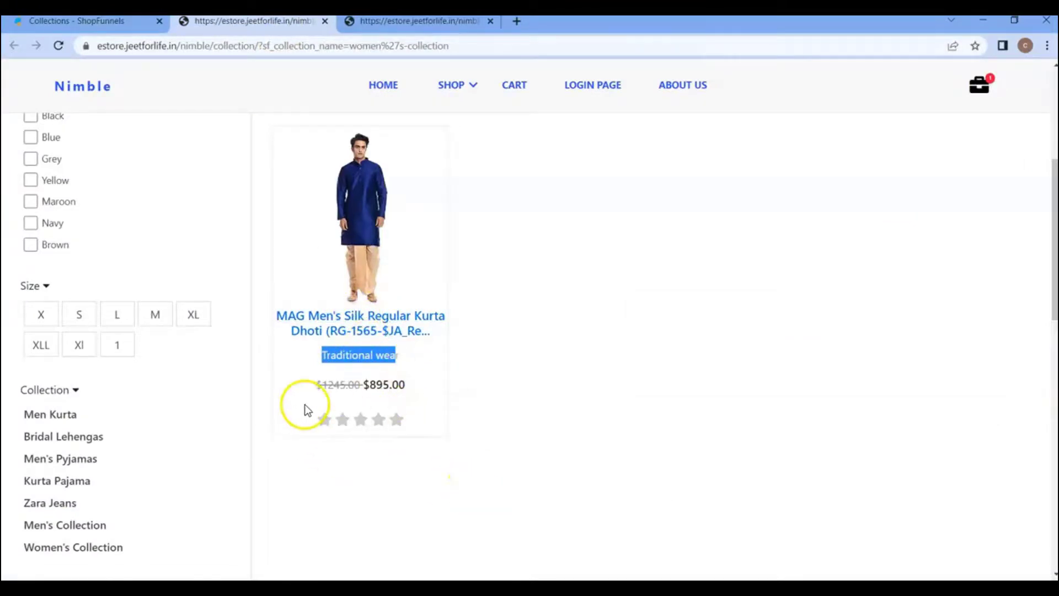
click(131, 37)
click(129, 25)
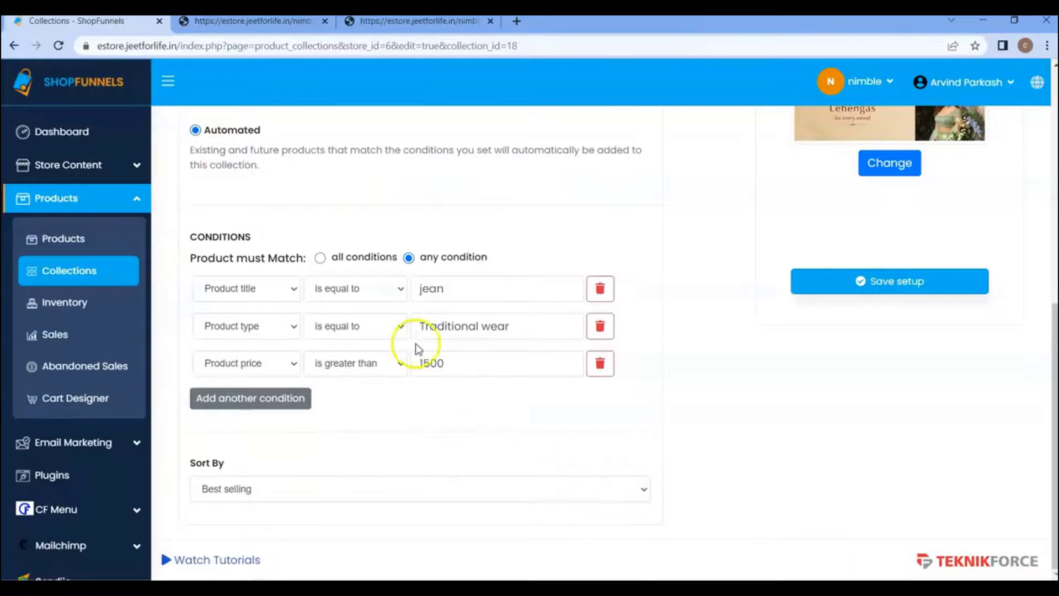
Return to the collections list and review the collection type and conditions of Women's Collection and Men's Collection.
click(127, 278)
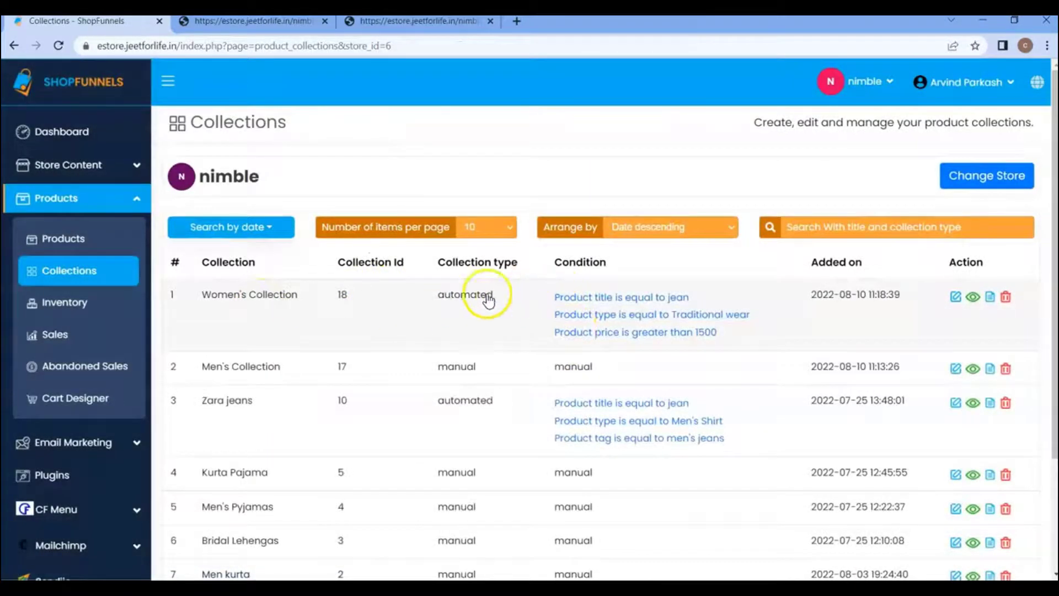
drag(470, 296, 511, 302)
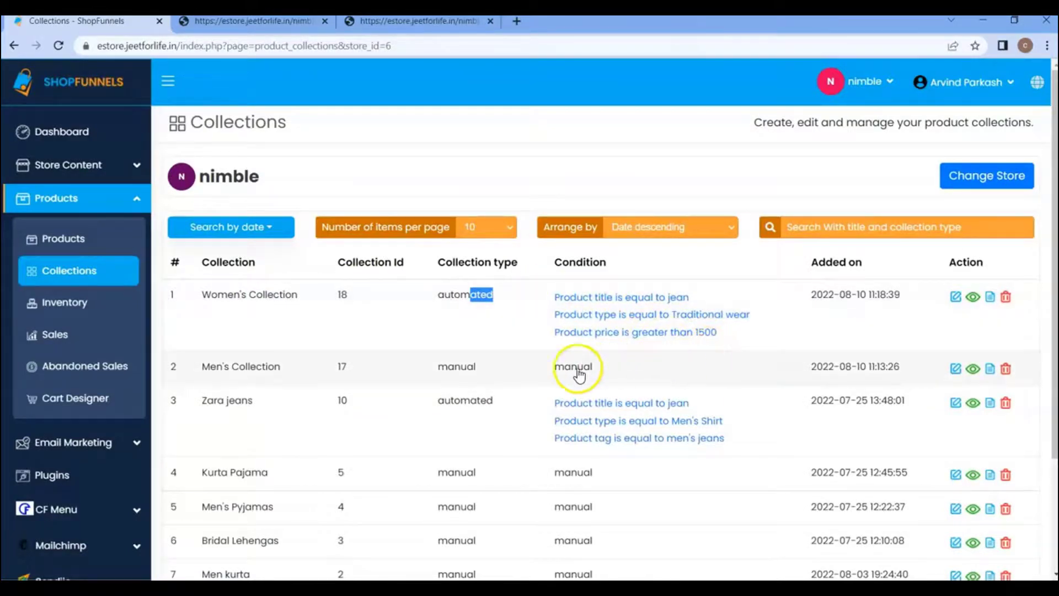
click(538, 378)
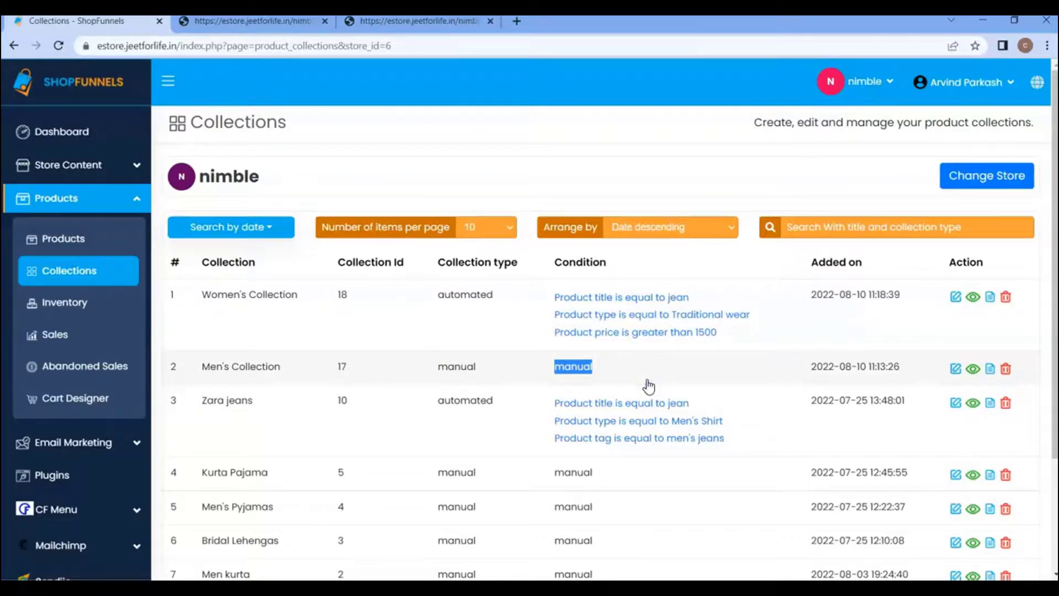
Open the Women's Collection for editing and examine its first and second collection images.
click(955, 298)
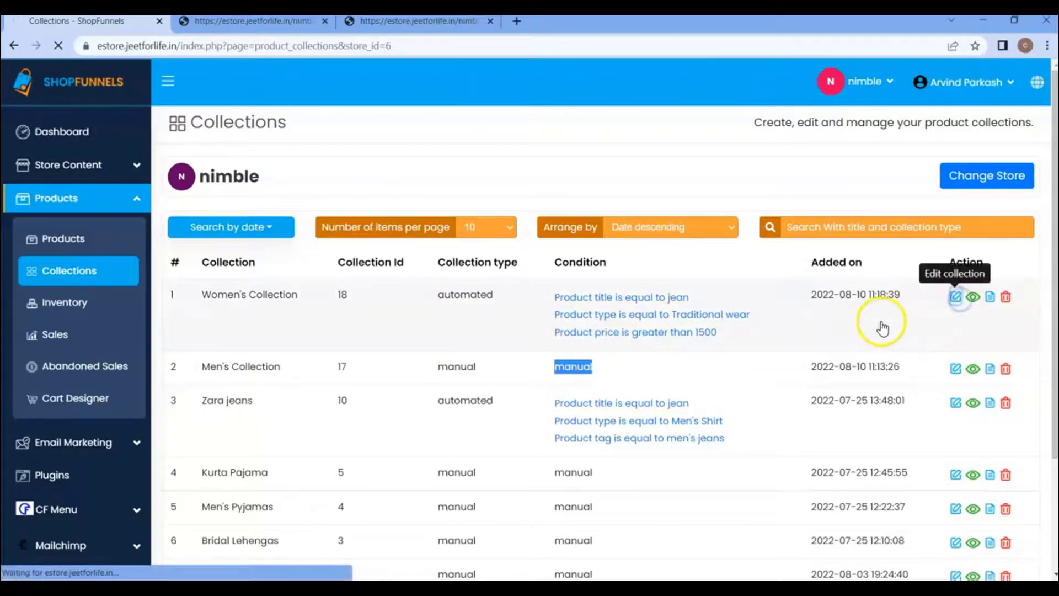
scroll(938, 379, down, 3)
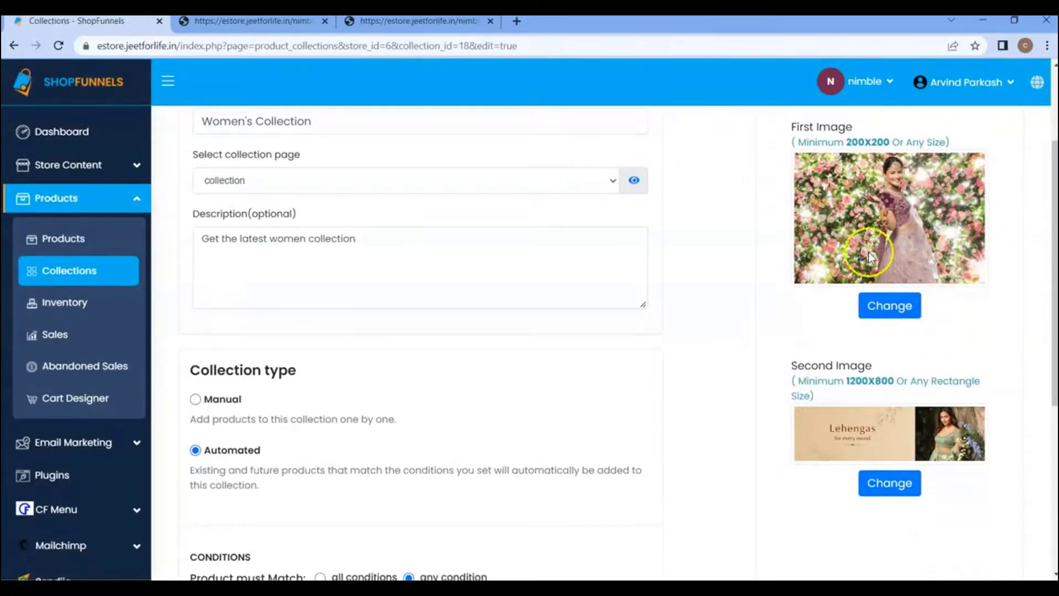
scroll(861, 254, up, 1)
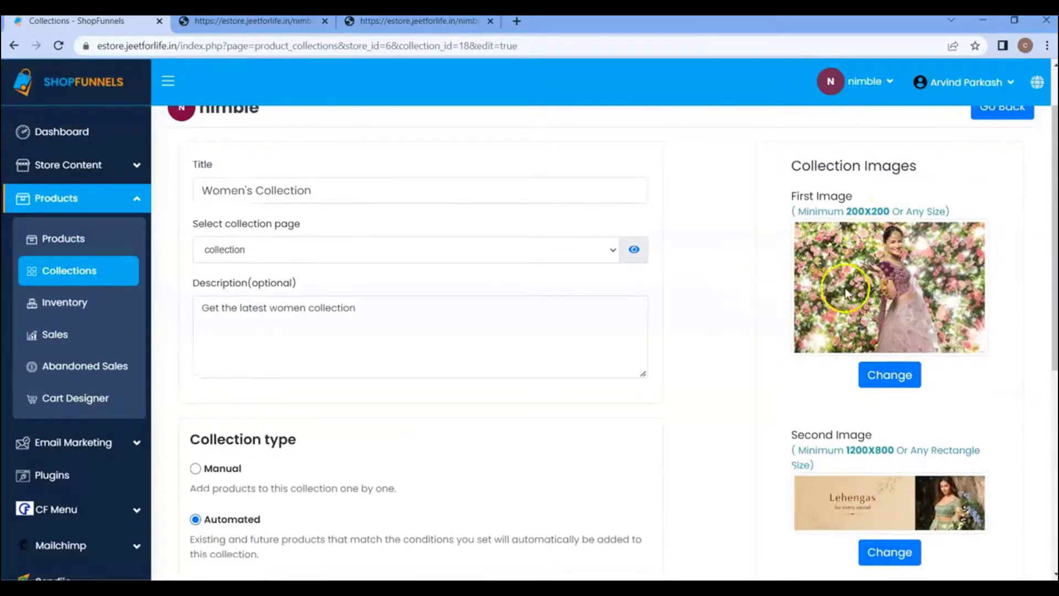
Open the store list in a new tab and open the nimble store for editing.
click(107, 169)
right_click(102, 206)
click(142, 208)
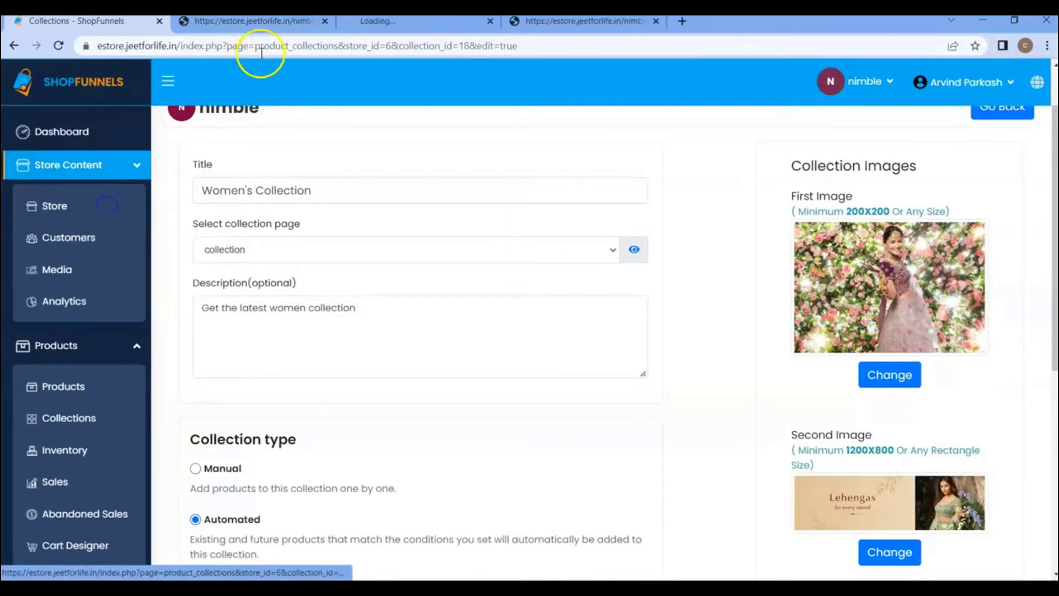
click(397, 20)
click(950, 493)
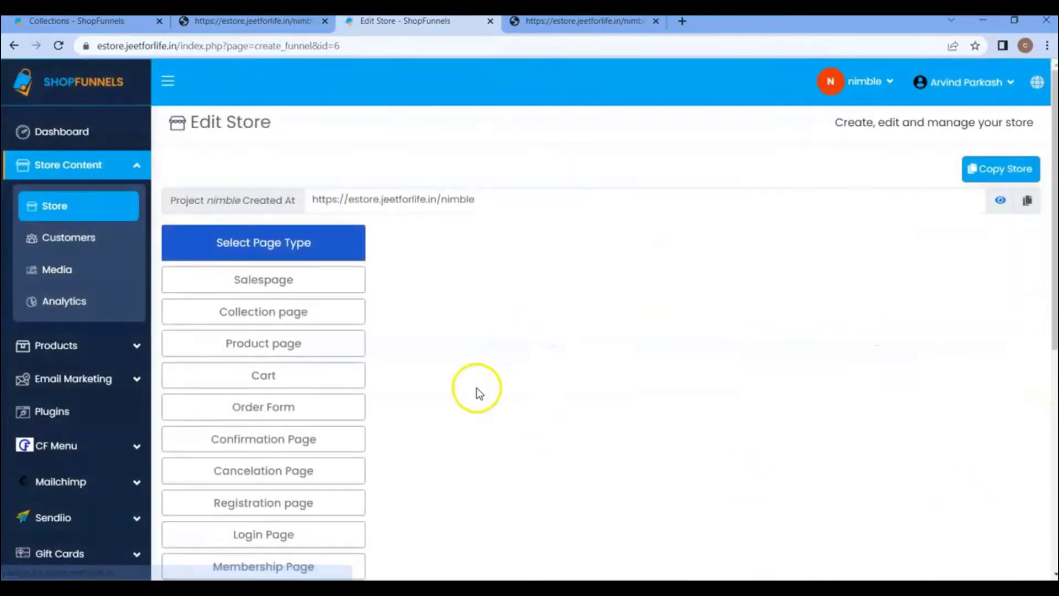
Select the unique-collection page of the nimble store and visit its live page.
scroll(272, 405, down, 3)
scroll(272, 405, down, 2)
click(287, 447)
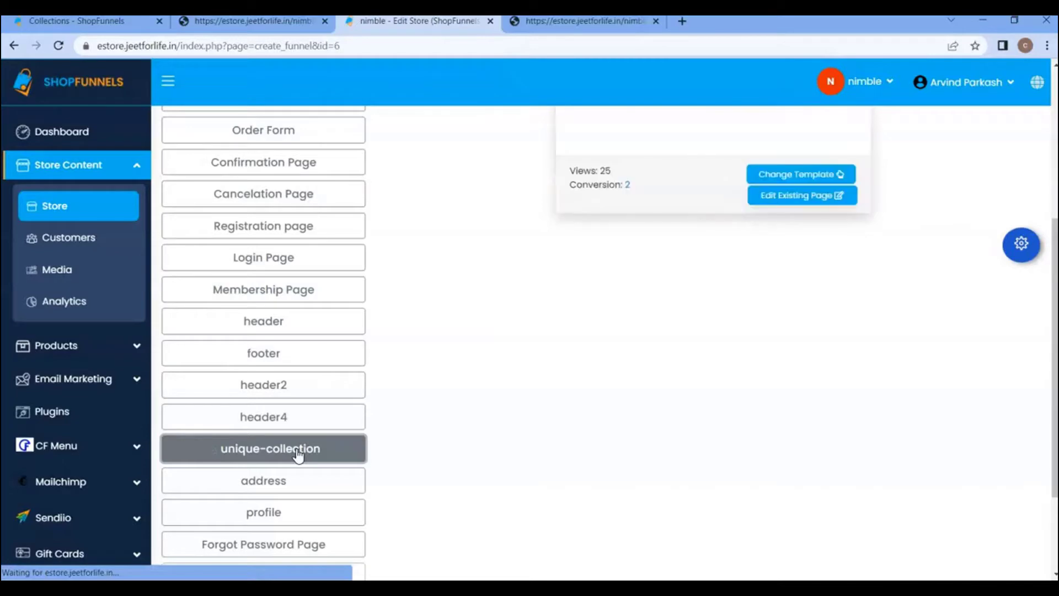
right_click(296, 449)
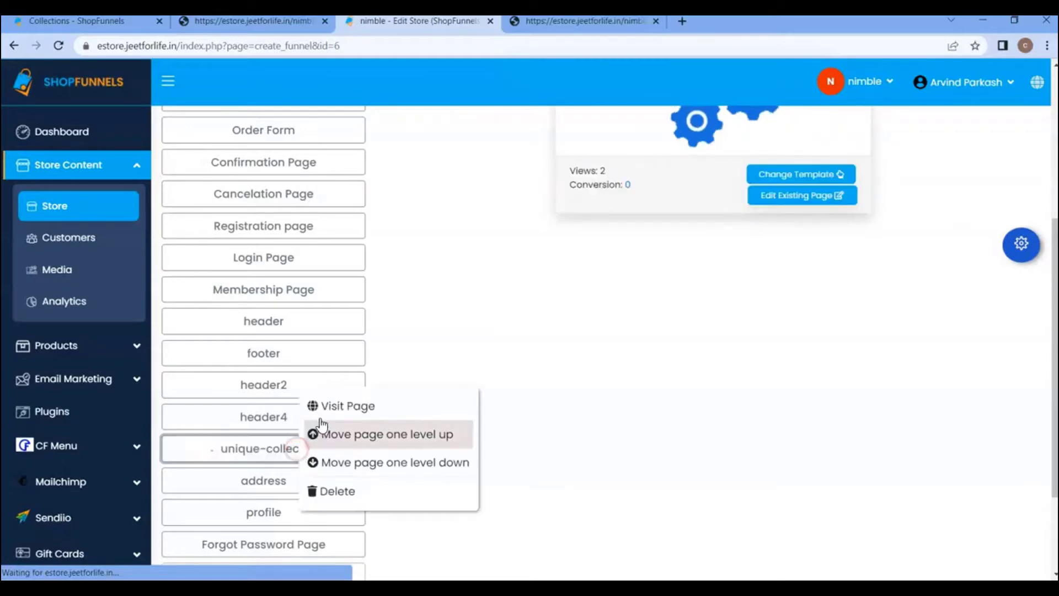
click(324, 408)
Compare the Women's Collection images in its setup with the Our Collections section of the live page, and look through the products below.
scroll(387, 375, down, 5)
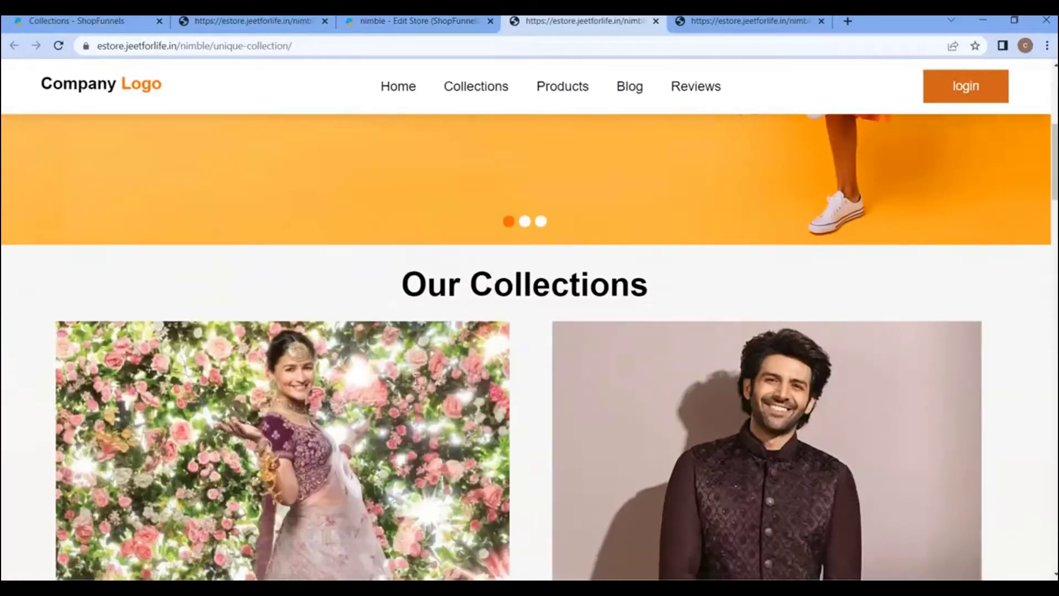
scroll(365, 359, up, 2)
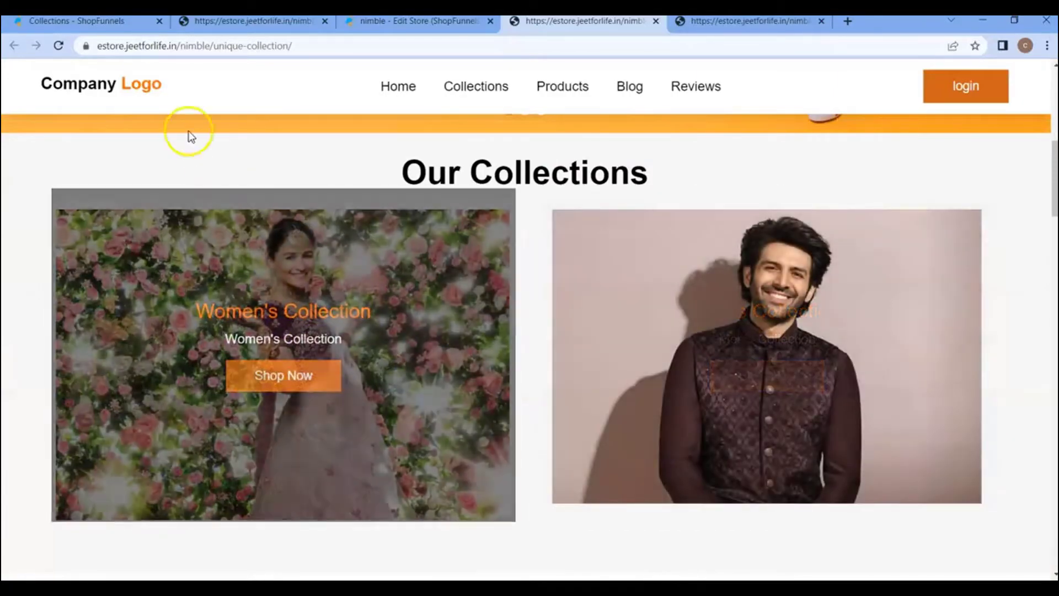
click(117, 19)
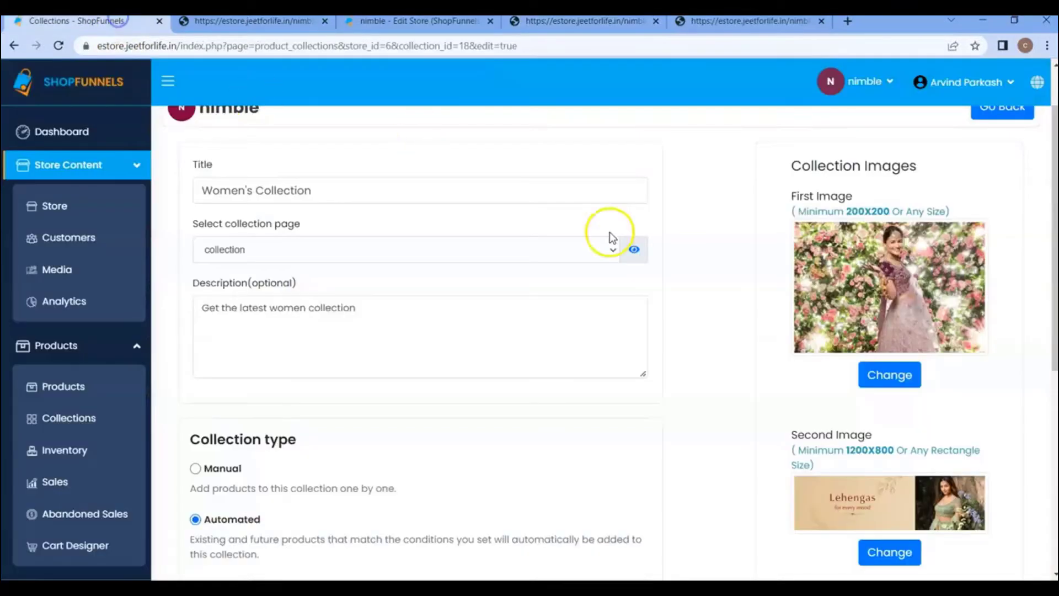
click(565, 23)
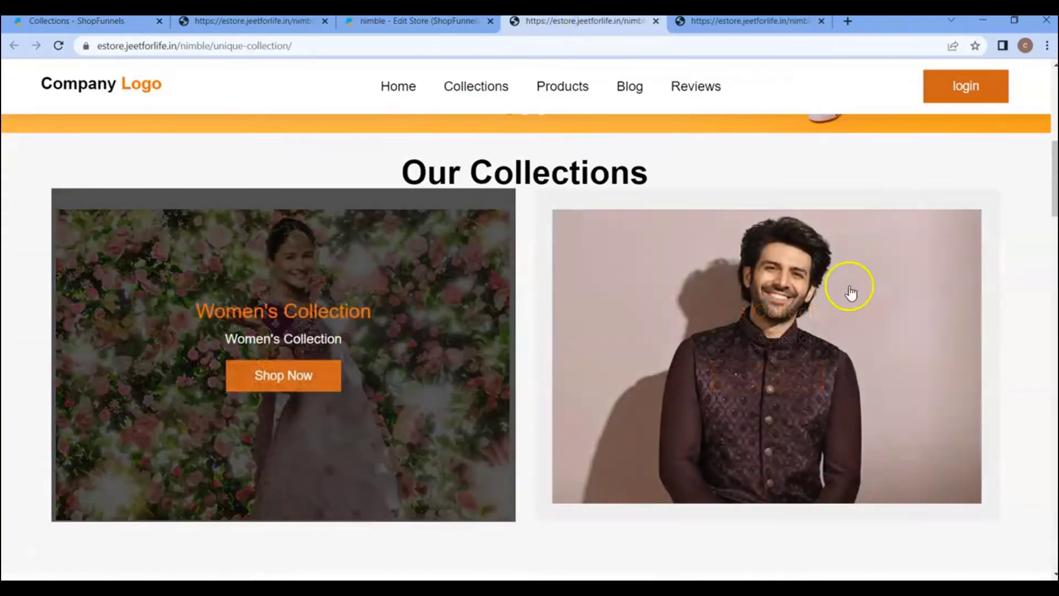
scroll(457, 309, down, 5)
scroll(458, 312, down, 8)
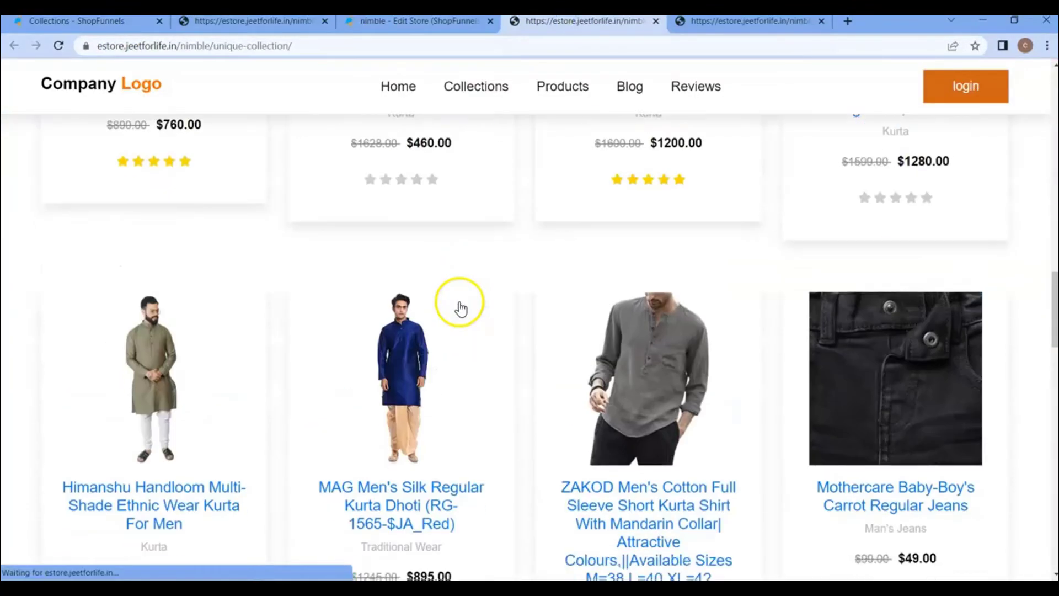